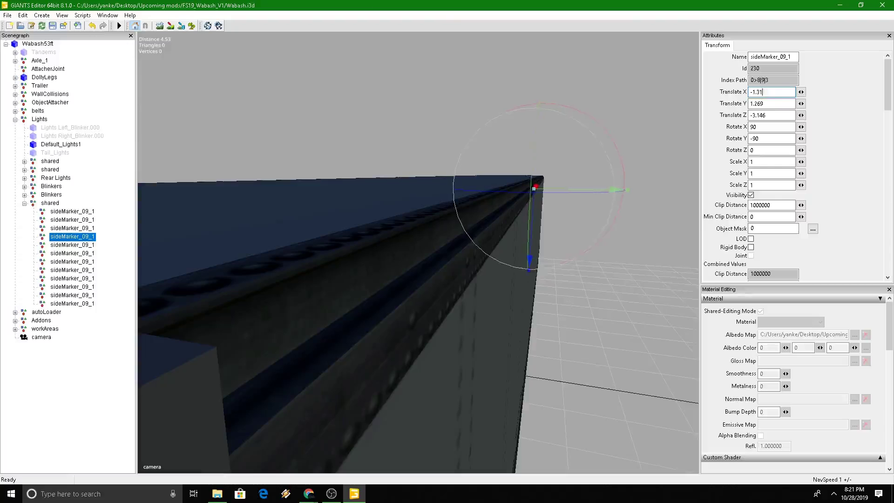
- Set Translate X to -1.312 for the fifth through ninth side markers in the expanded shared lights group
left_click(67, 246)
left_click(766, 92)
type("6")
key("Return")
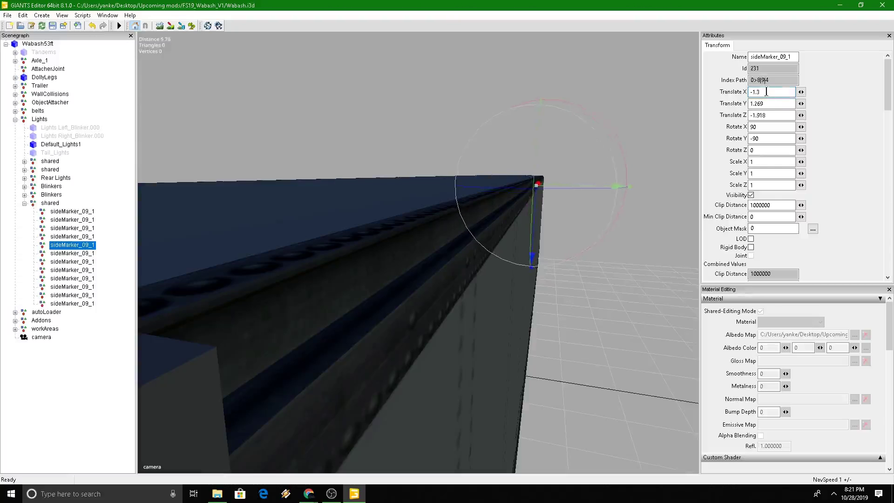
left_click(72, 253)
key("Return")
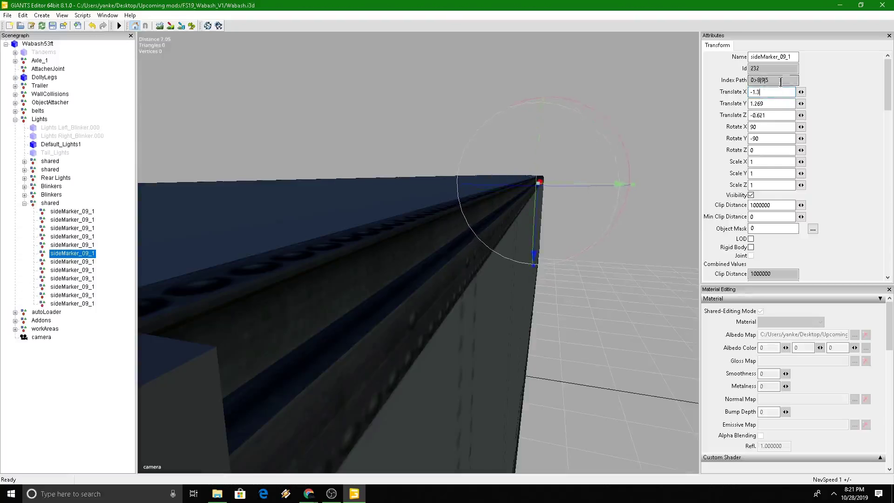
left_click(53, 262)
key("Return")
left_click(74, 270)
key("Return")
left_click(72, 278)
left_click(771, 91)
key("BackSpace")
key("BackSpace")
type("12")
- Set Translate X to -1.312 for the tenth, eleventh and twelfth side markers in the shared lights group
left_click(88, 287)
type("-1.312")
left_click(79, 296)
triple_click(787, 92)
type("-1.31")
left_click(84, 304)
triple_click(775, 93)
type("-1.312")
- Save the trailer scene and close GIANTS Editor
left_click_drag(642, 336, 531, 400, "alt")
scroll(466, 396, "down", 5)
middle_click_drag(533, 399, 313, 368)
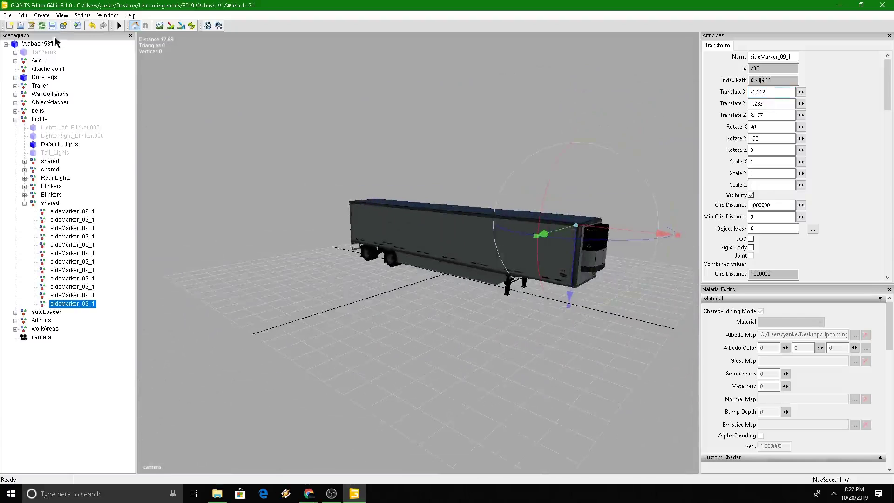
left_click(883, 5)
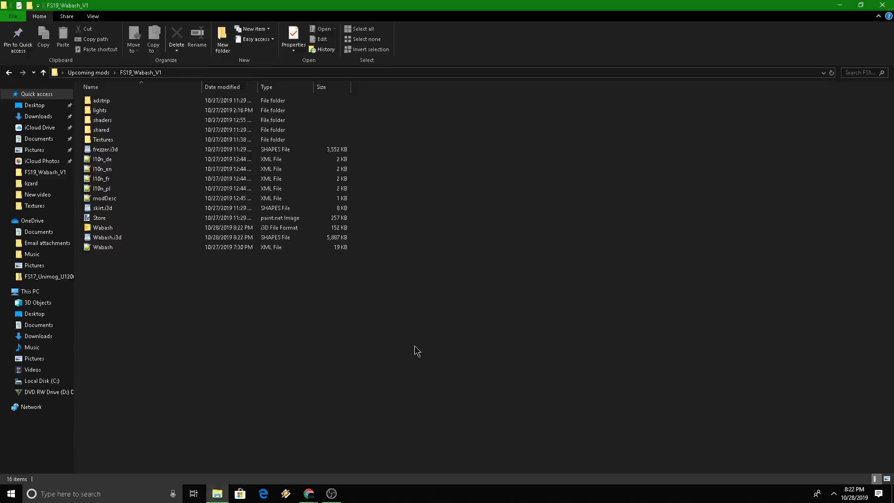
- Compress all contents of the FS19_Wabash_V1 folder into a zip file named FS19_Wabash_V2
key("ctrl+a")
right_click(182, 121)
right_click(181, 119)
mouse_move(206, 202)
left_click(346, 216)
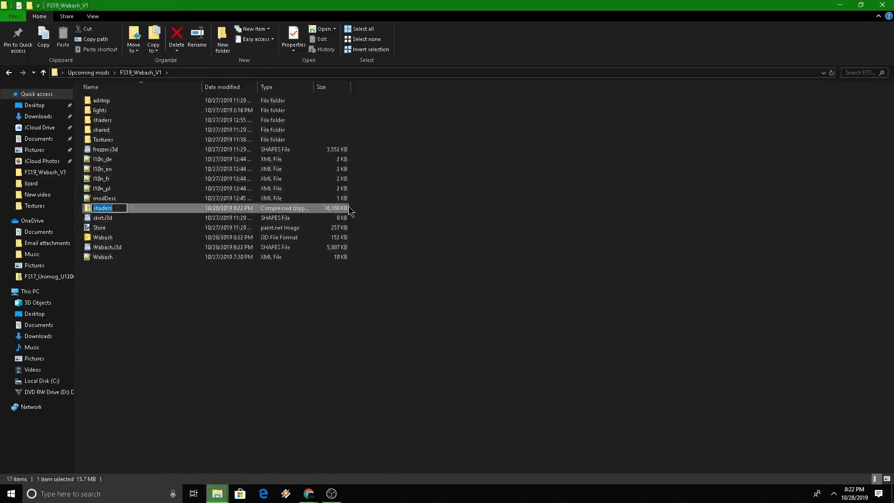
type("FS19_")
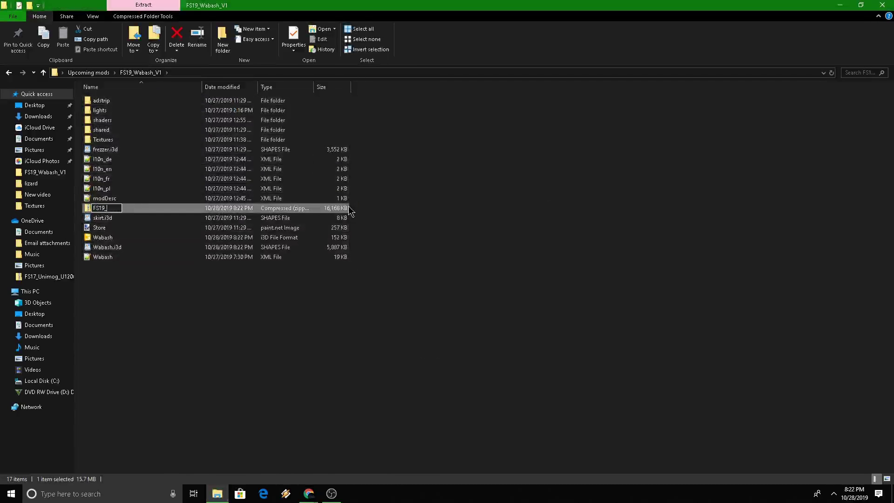
type("Wabash_V2")
key("Return")
- Move the FS19_Wabash_V2 zip into the Mod Testing folder on the desktop, replacing the existing file there
left_click_drag(225, 3, 544, 81)
left_click_drag(500, 237, 89, 401)
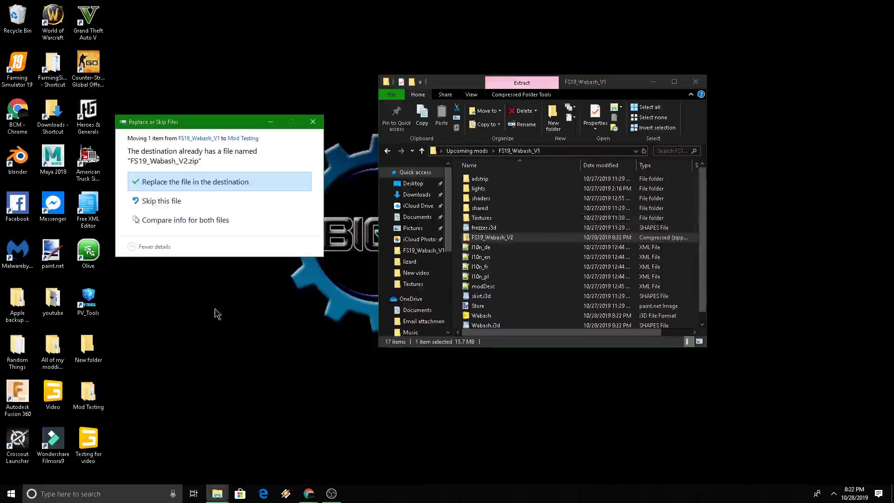
left_click(163, 185)
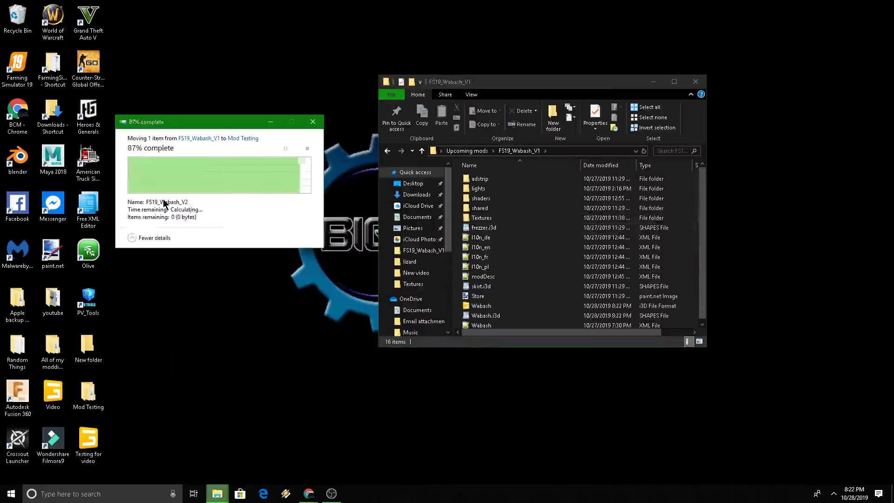
- Open PV_Tools from the desktop and move its window out of the way
double_click(90, 293)
left_click(508, 175)
left_click_drag(483, 141, 893, 153)
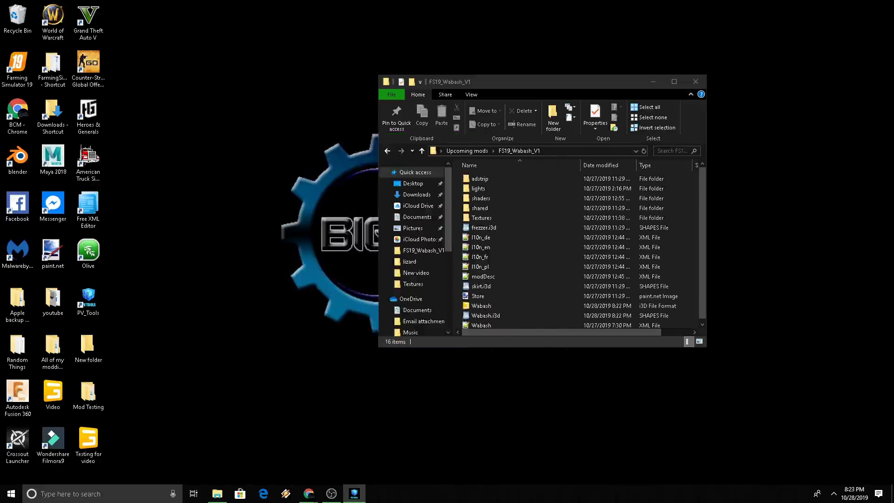
- Launch Farming Simulator 19 and start the second career savegame, accepting the notice about the missing Wabash content
double_click(14, 74)
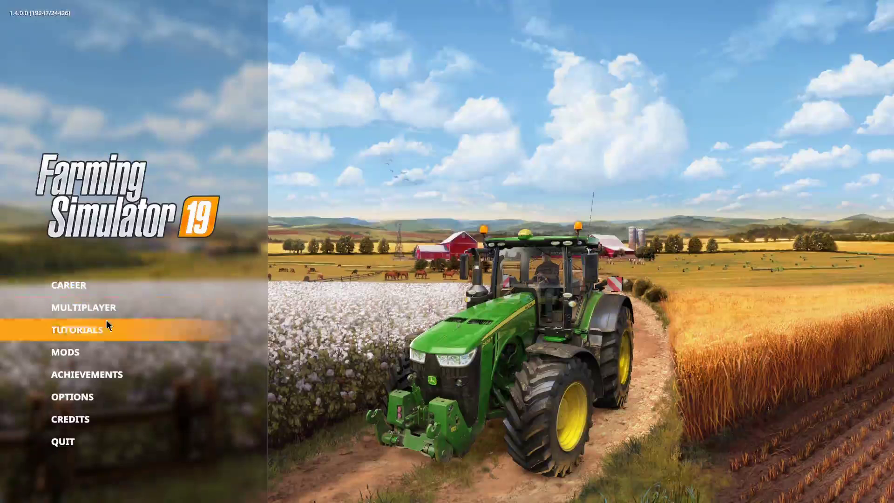
left_click(108, 325)
left_click(430, 321)
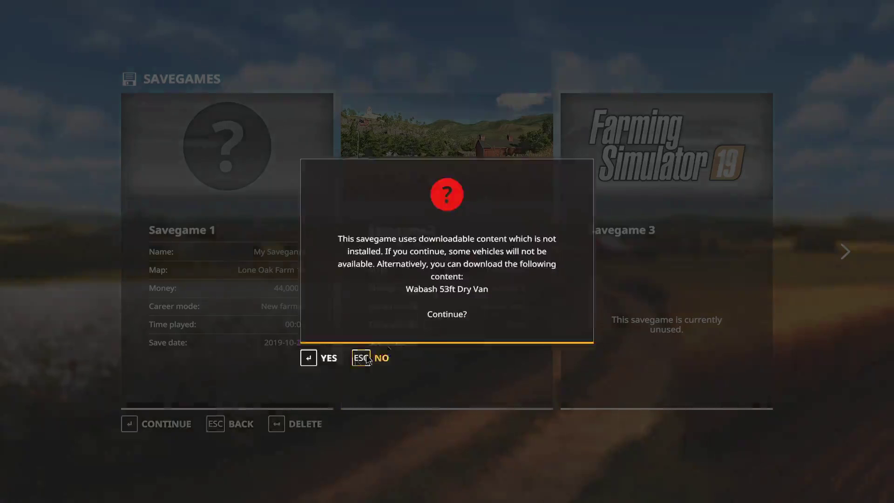
key("Return")
key("Return")
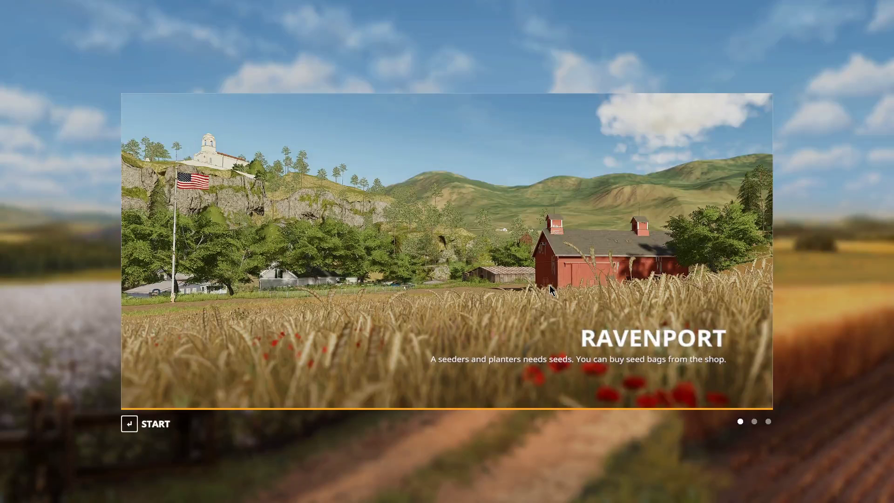
left_click(155, 423)
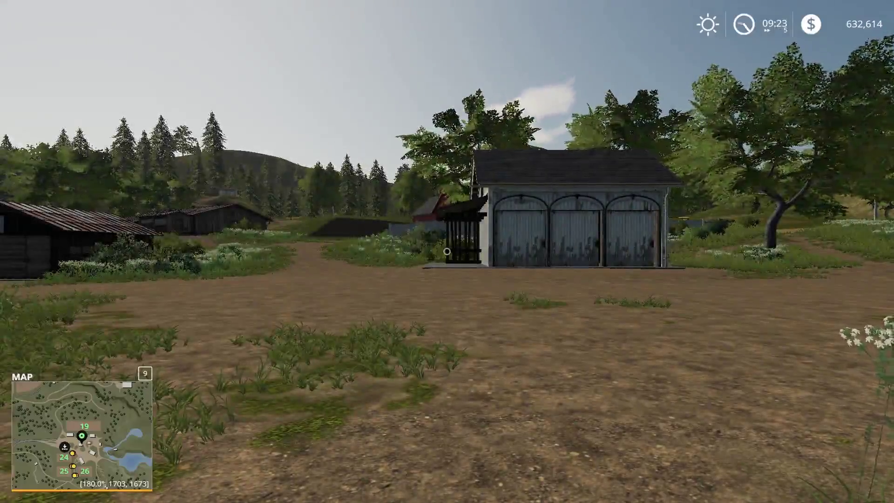
- Find the Wabash 53ft Dry Van among the shop's tools and buy it with the Tandems and Stock designs
key("w")
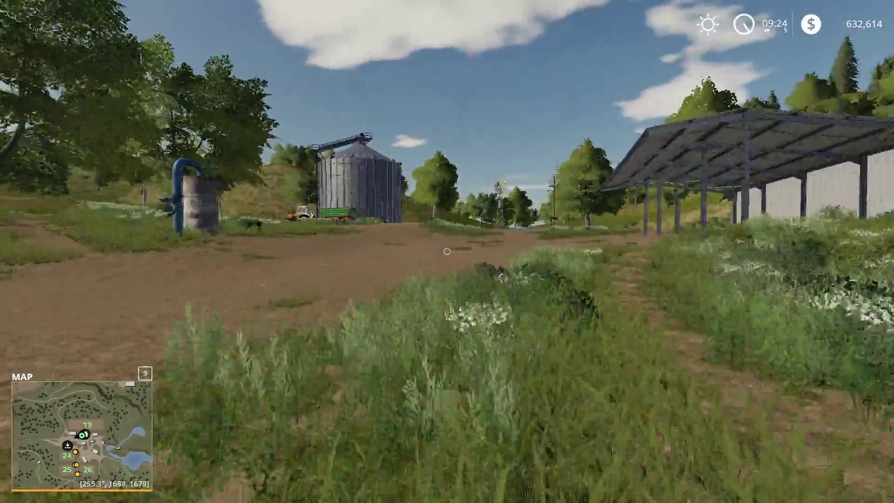
key("w")
key("p")
key("e")
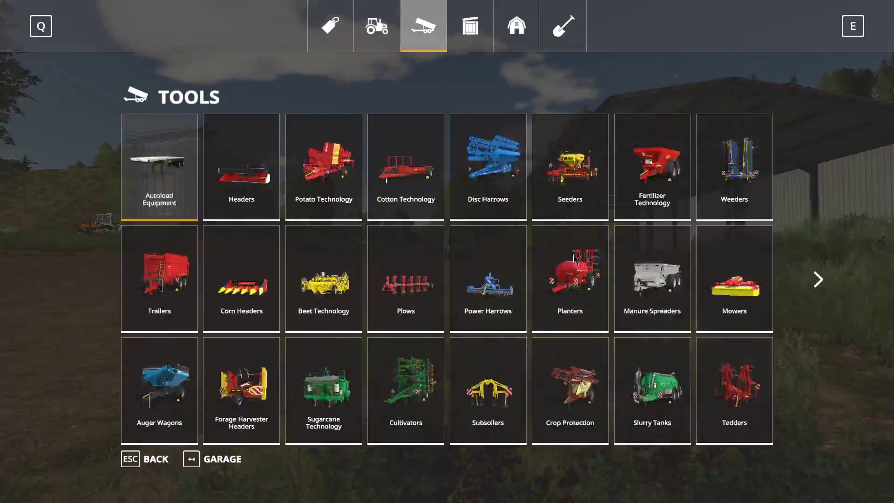
left_click(818, 279)
left_click(645, 295)
left_click(317, 294)
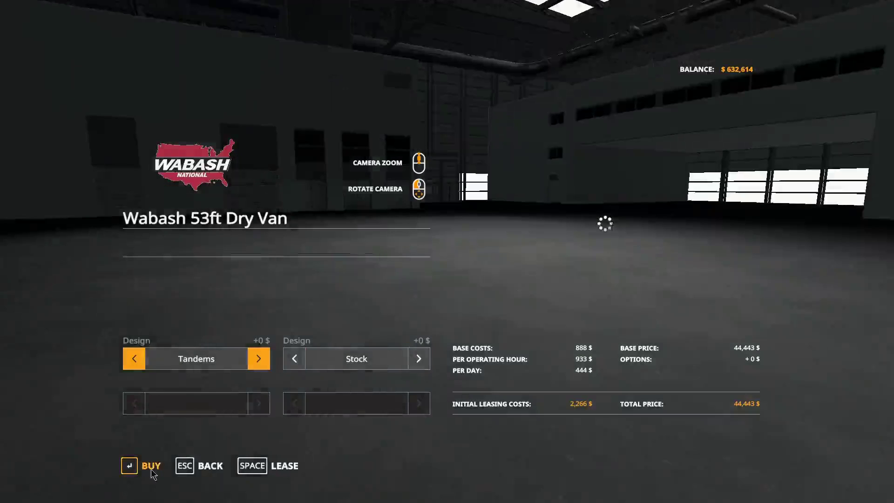
left_click(158, 466)
left_click(324, 321)
left_click(311, 330)
- Change the first design option to the next choice, buy a second Wabash 53ft Dry Van and leave the shop
left_click(263, 359)
left_click(149, 465)
left_click(320, 317)
key("Escape")
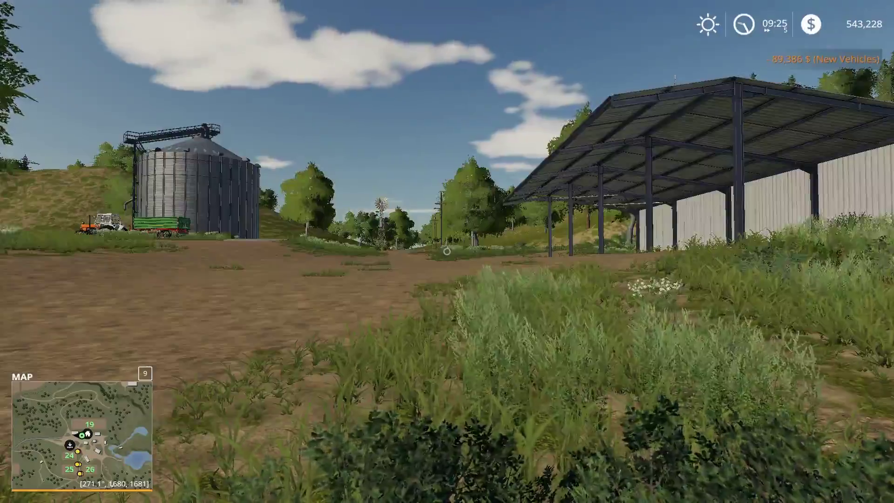
- Switch to the Lizard Roadrunner truck, back it up to a Wabash dry van and hitch the trailer
key("Tab")
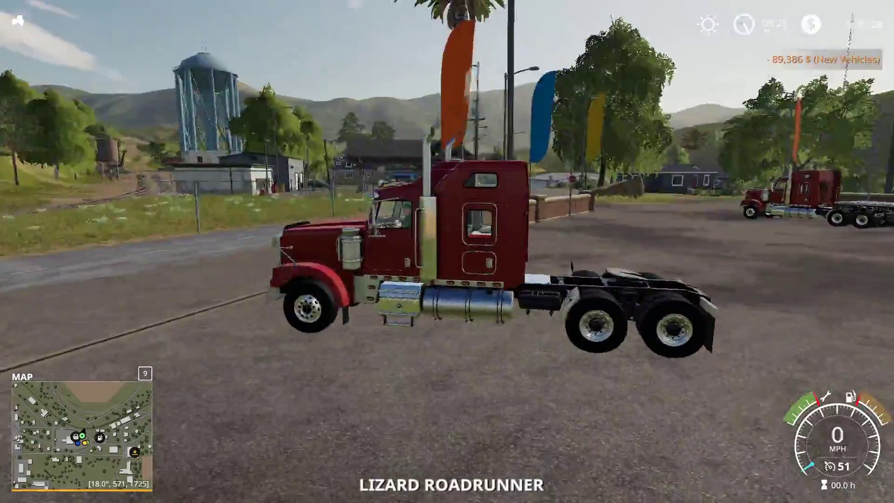
key("w")
key("a")
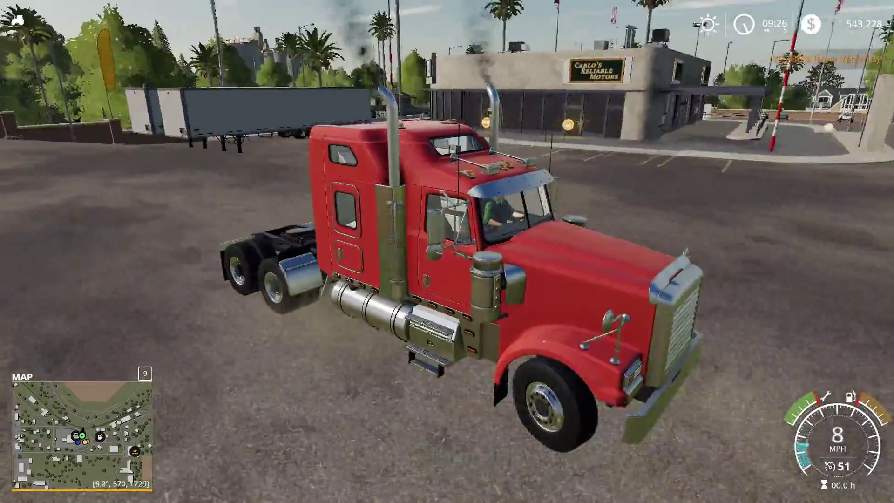
key("w")
key("a")
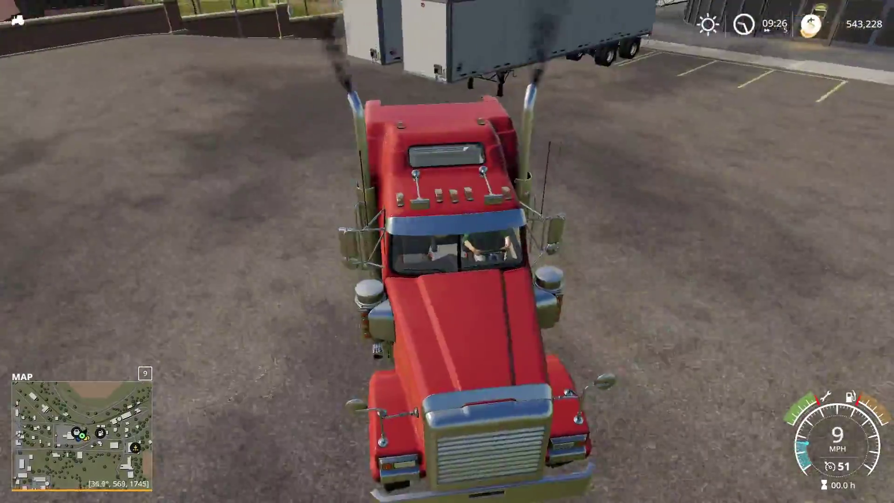
key("s")
key("a")
key("q")
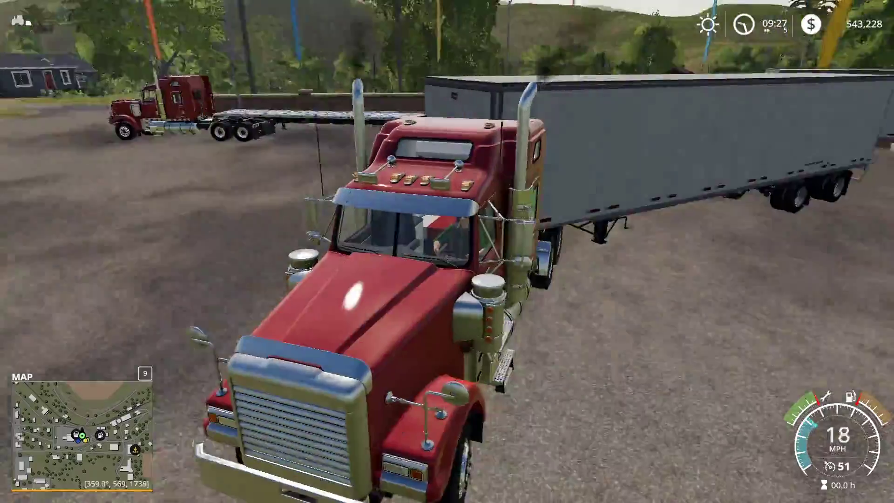
- Get out of the truck and examine the marker lights along the dry van's front, side and upper roof edge
key("e")
key("space")
key("w")
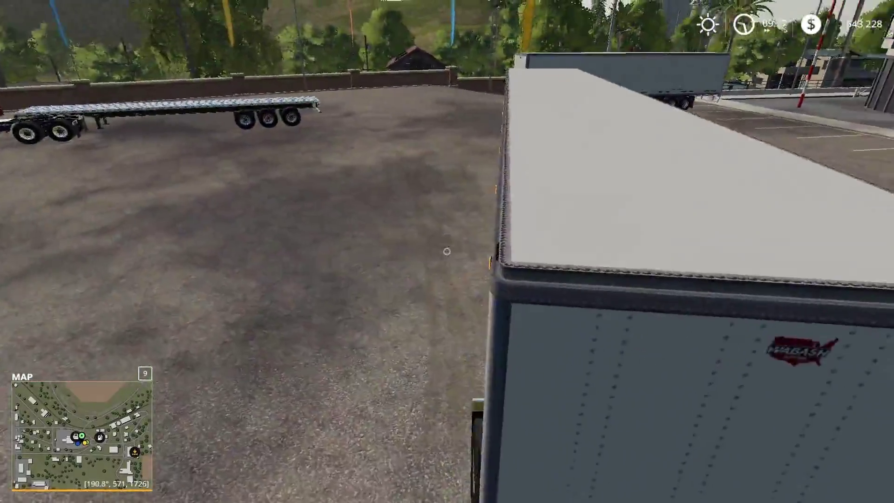
key("d")
key("a")
key("space")
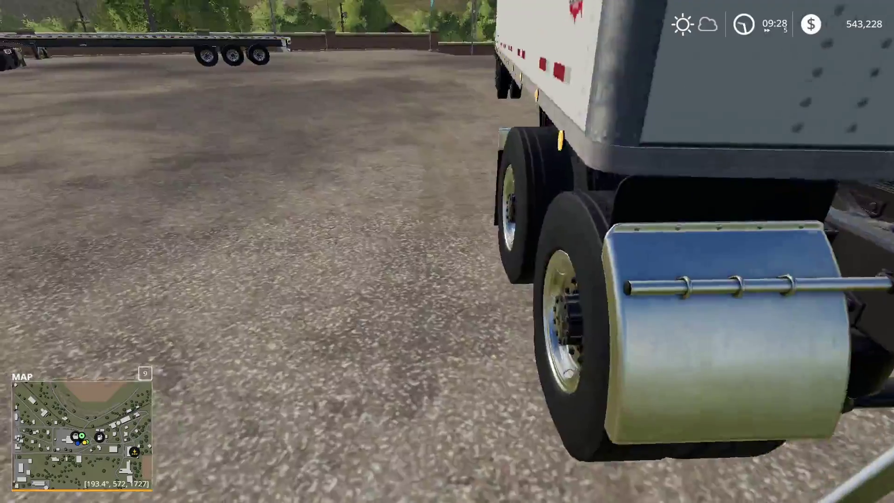
key("s")
key("space")
key("w")
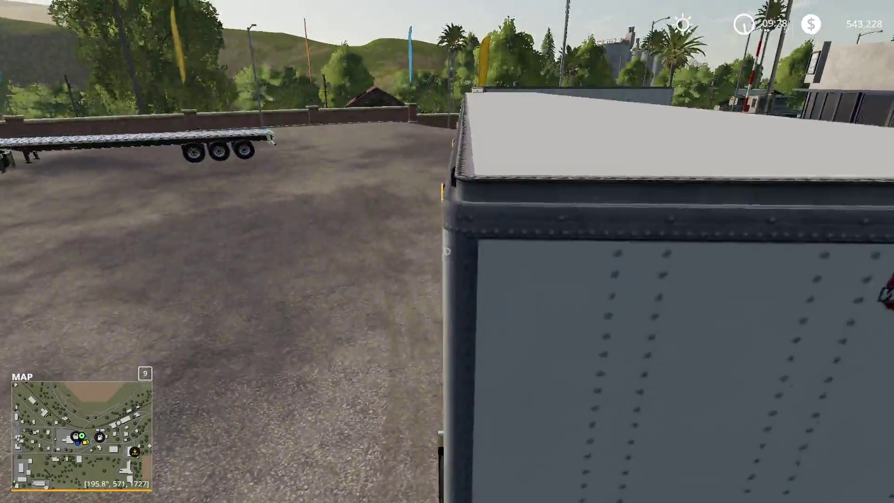
key("space")
key("w")
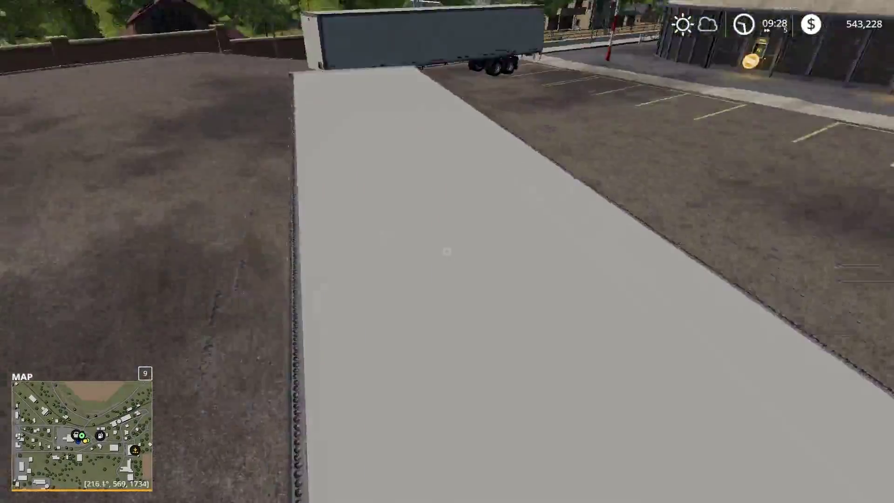
key("w")
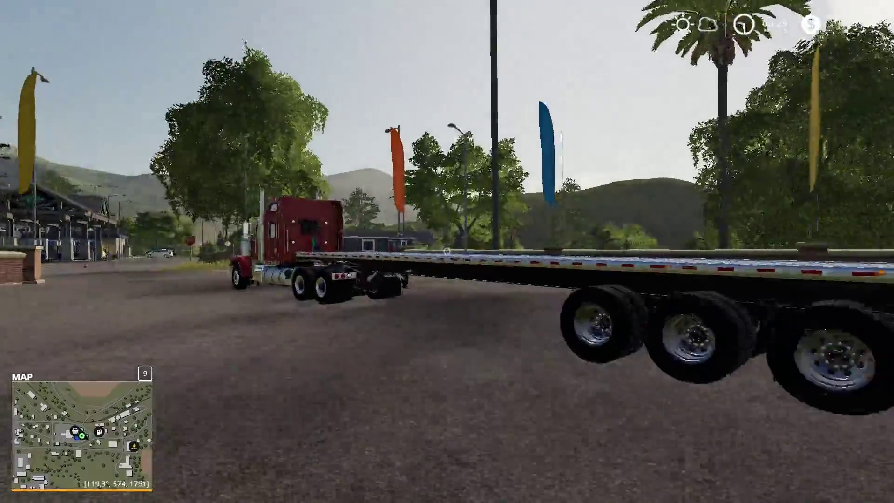
- Leave the game and open the Wabash i3d file from FS19_Wabash_V1 in GIANTS Editor 8.1.0
key("Escape")
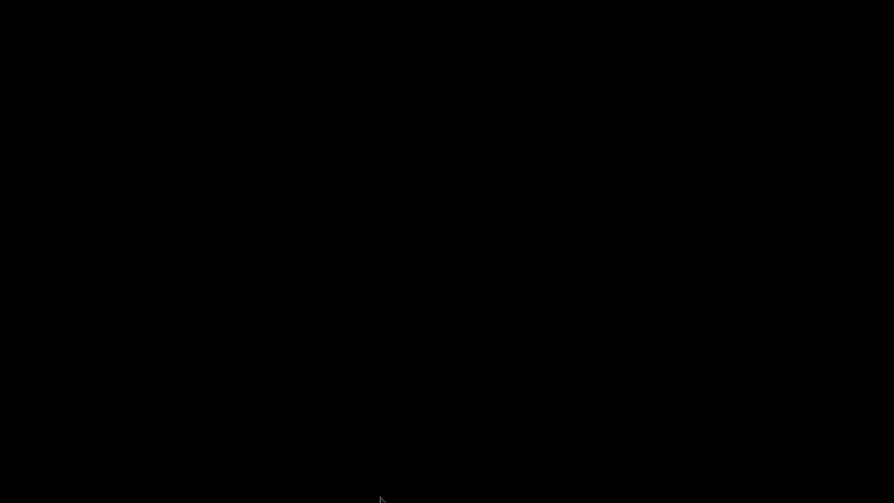
left_click(332, 493)
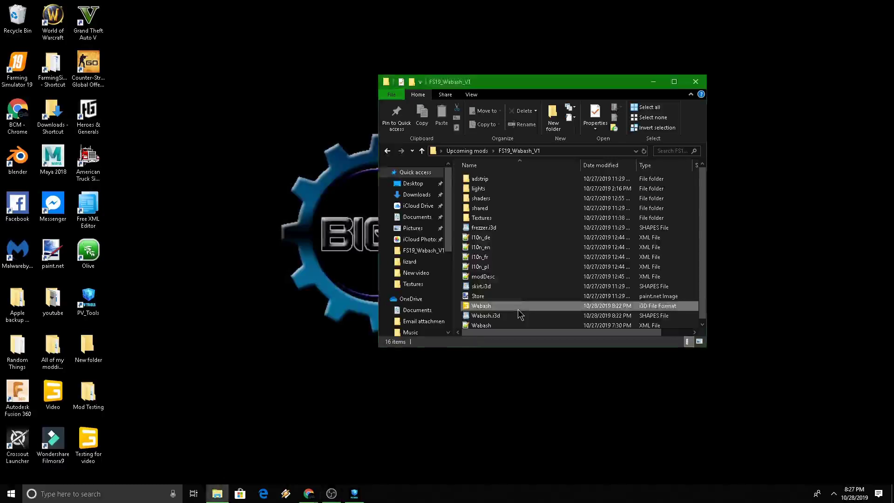
double_click(518, 309)
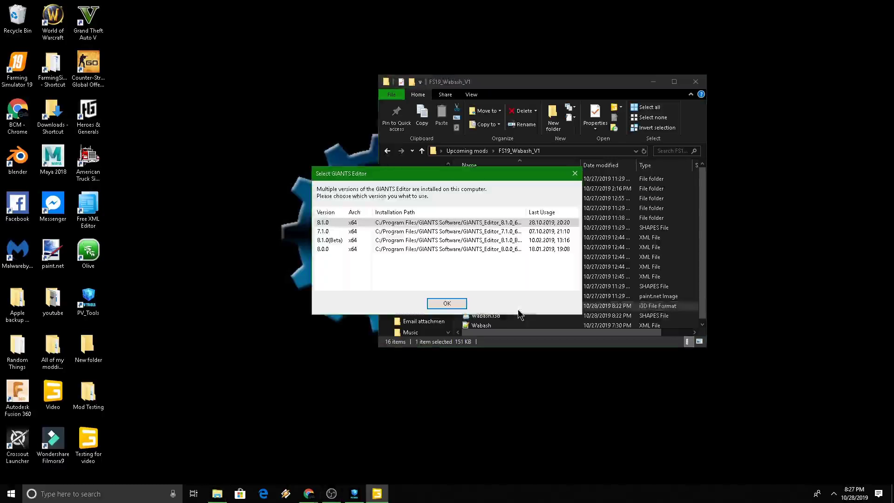
left_click(453, 304)
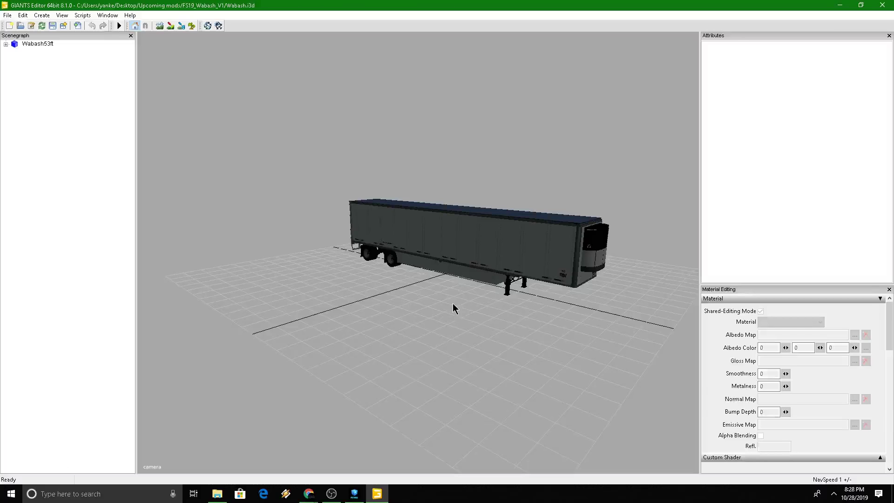
- Expand Wabash53ft, its Lights group and the last shared group to list the side markers
left_click_drag(297, 418, 340, 412, "alt")
scroll(340, 412, "up", 5)
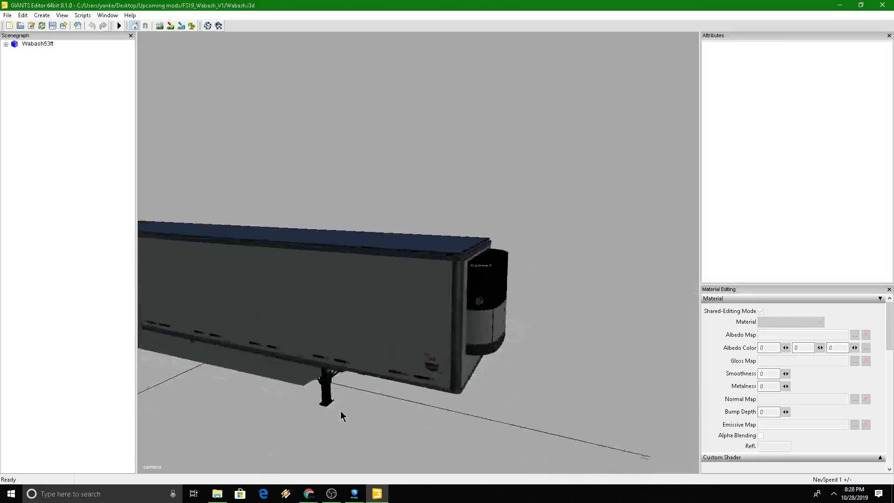
scroll(341, 412, "up", 5)
scroll(309, 416, "down", 5)
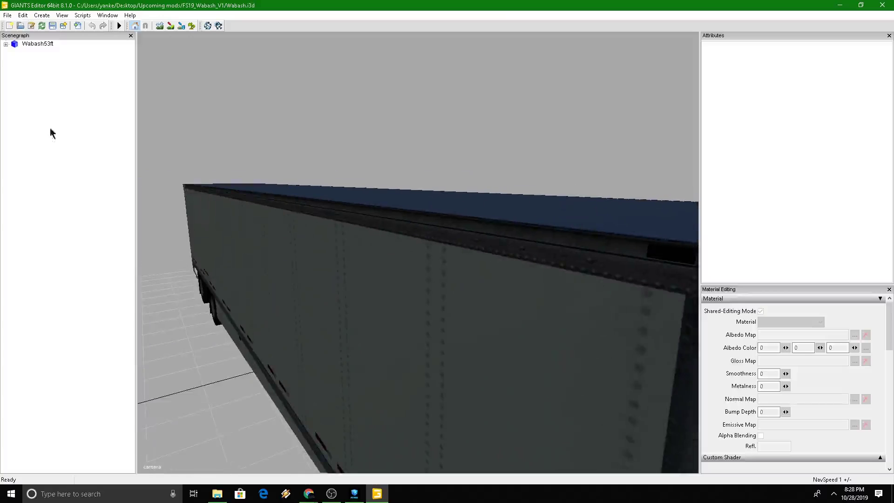
left_click(6, 44)
left_click(39, 86)
double_click(37, 120)
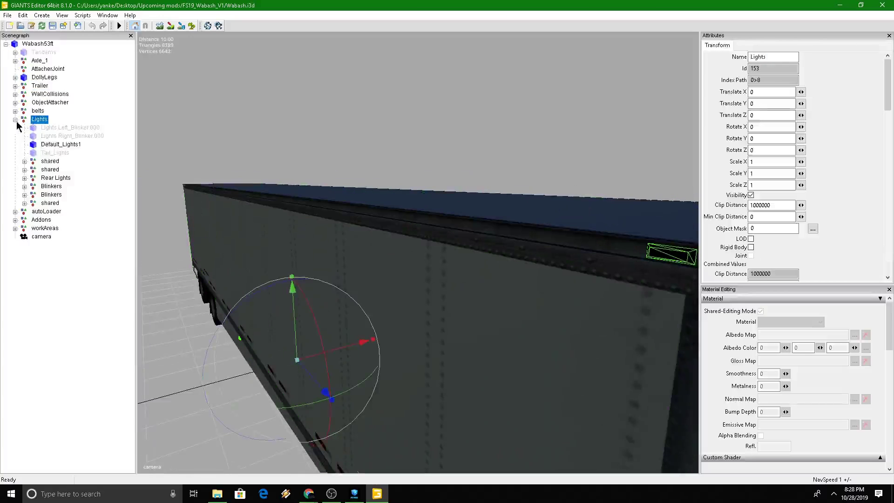
double_click(50, 204)
- Lower the first side marker in the last shared group to a Translate Y of 1.261
left_click(59, 212)
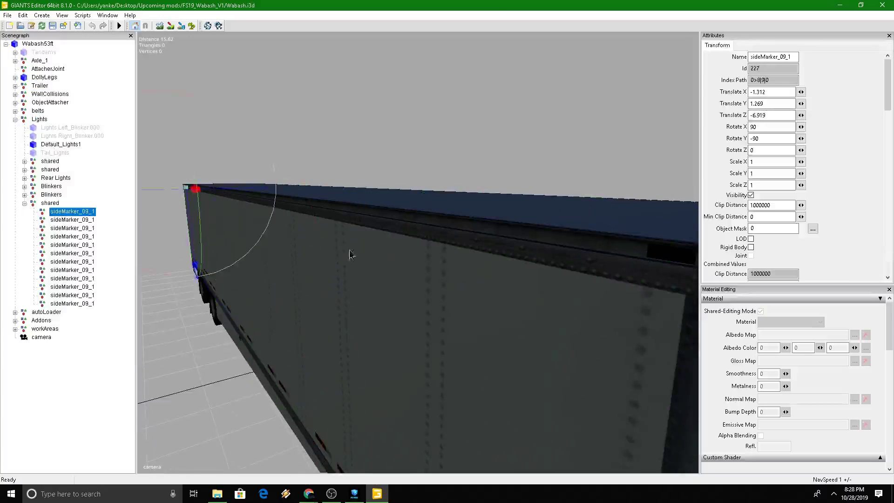
left_click_drag(255, 199, 301, 260, "alt")
scroll(293, 248, "up", 5)
scroll(295, 255, "up", 10)
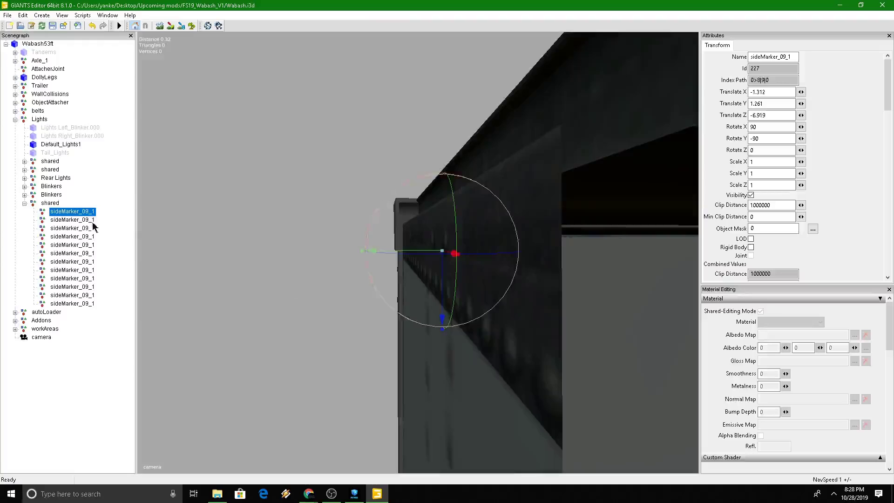
- Try raising the first side marker to a Translate Y of 1.265, undoing the move
double_click(70, 220)
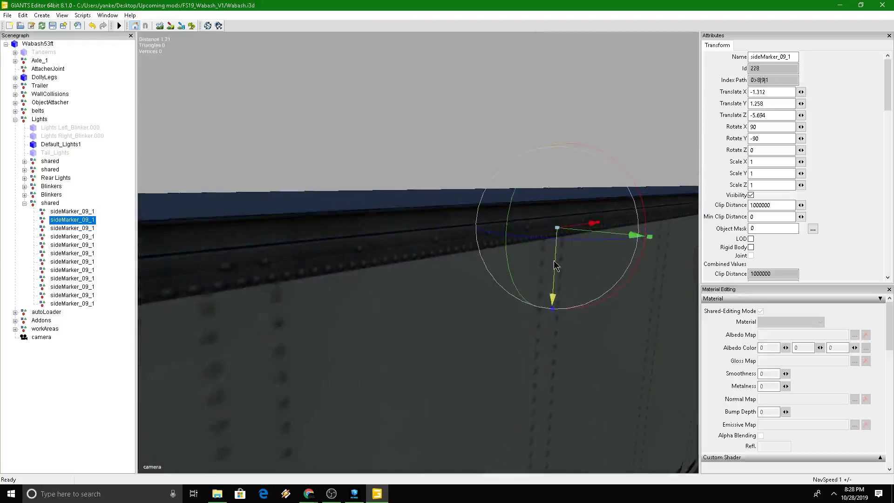
key("Up")
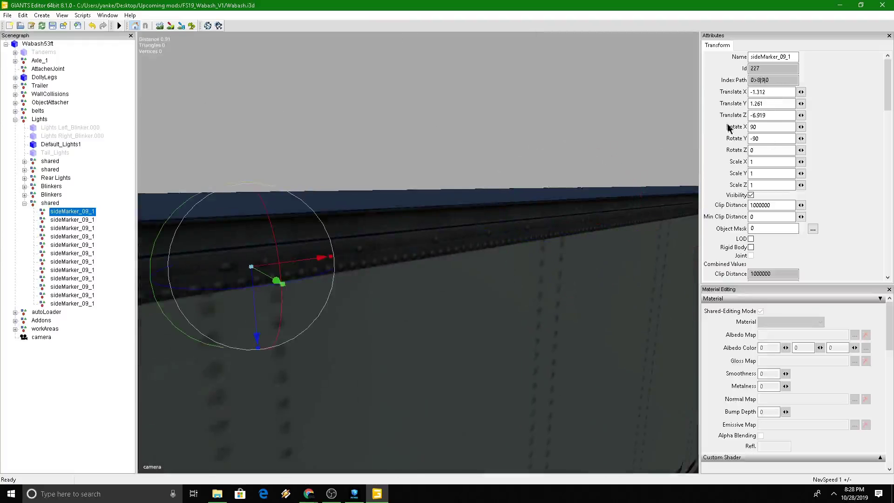
left_click_drag(256, 303, 255, 300)
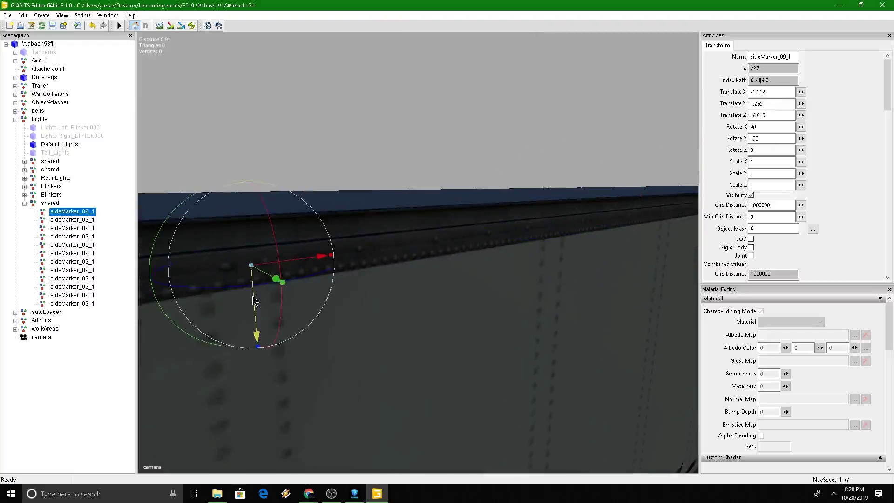
key("ctrl+z")
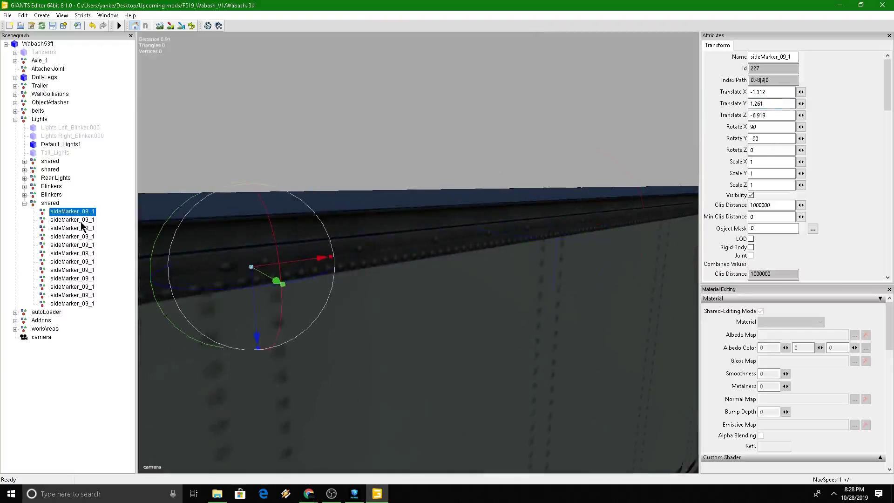
- Set Translate Y to 1.261 for the second through fourth side markers in the last shared group
left_click(74, 220)
left_click_drag(766, 103, 729, 104)
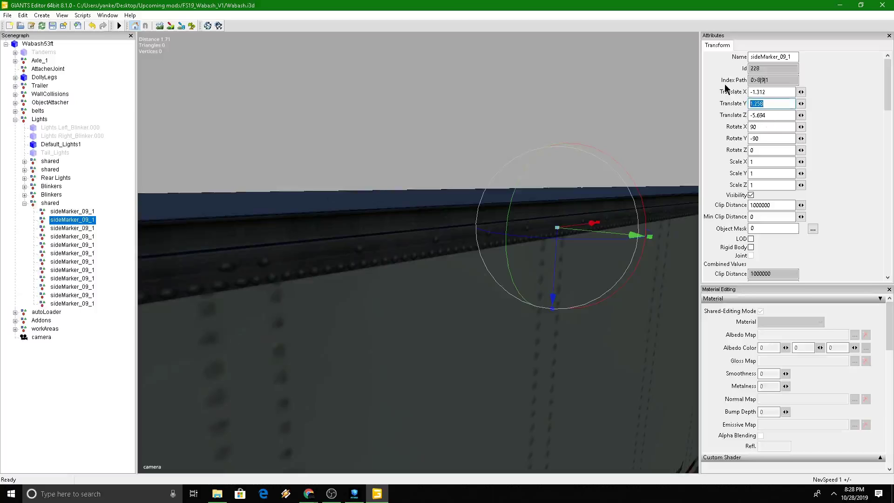
type("1.261")
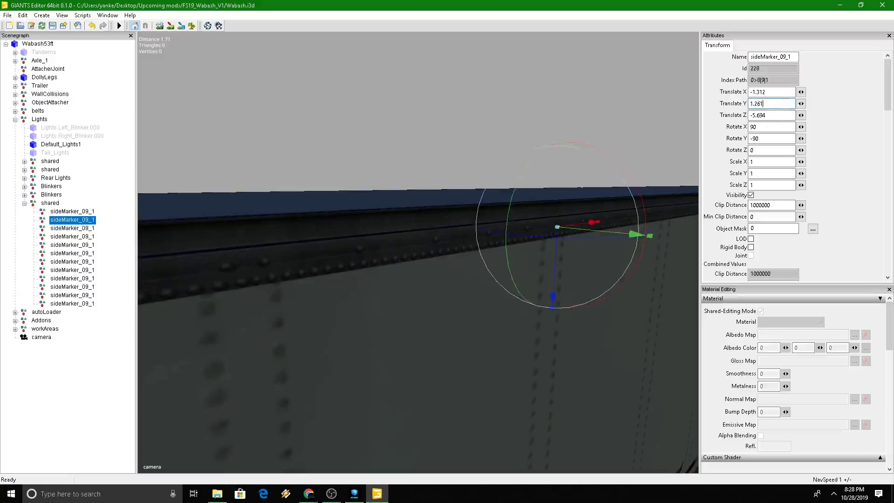
left_click(72, 228)
left_click(93, 219)
left_click(86, 229)
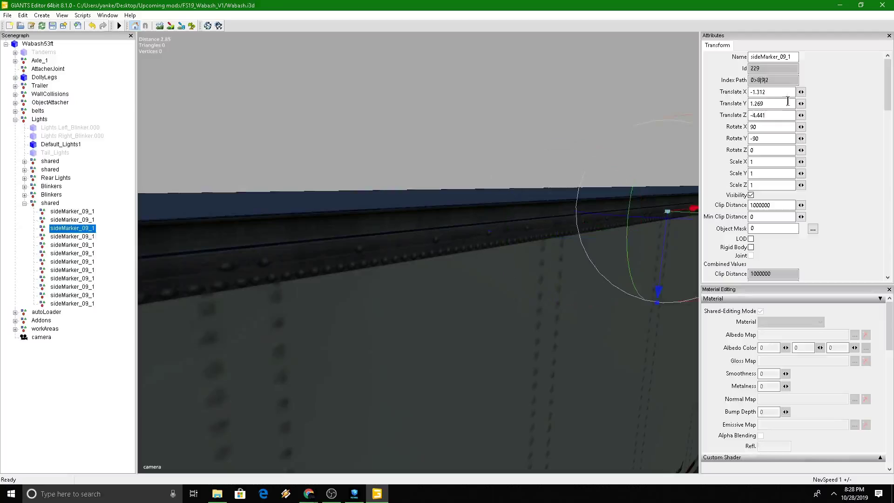
- Set Translate Y to 1.261 for the fifth through twelfth side markers in the same shared group
left_click(88, 245)
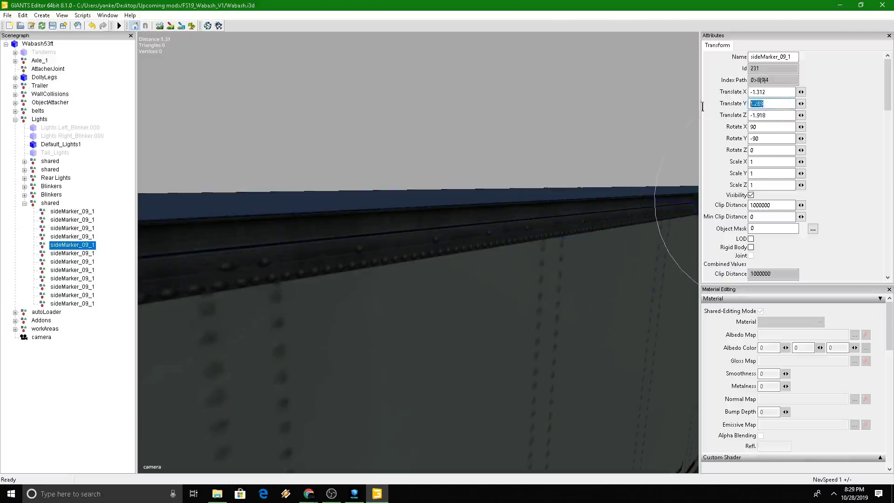
left_click(89, 254)
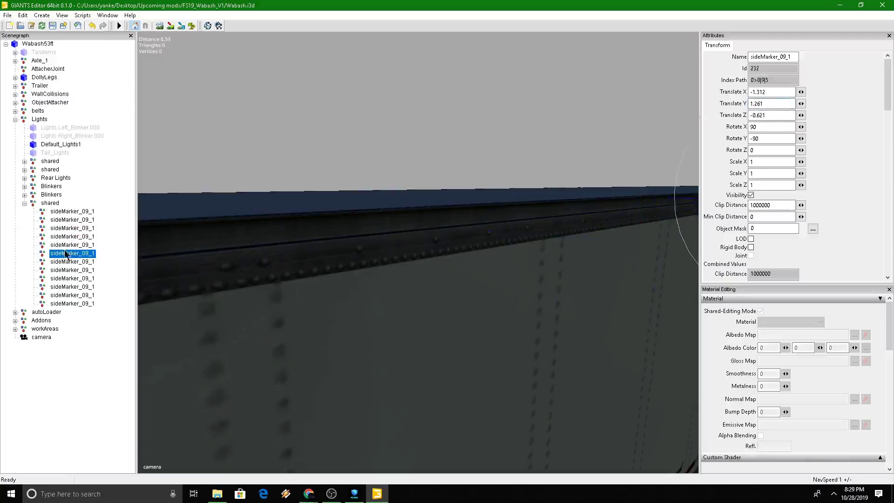
left_click(81, 262)
left_click(117, 269)
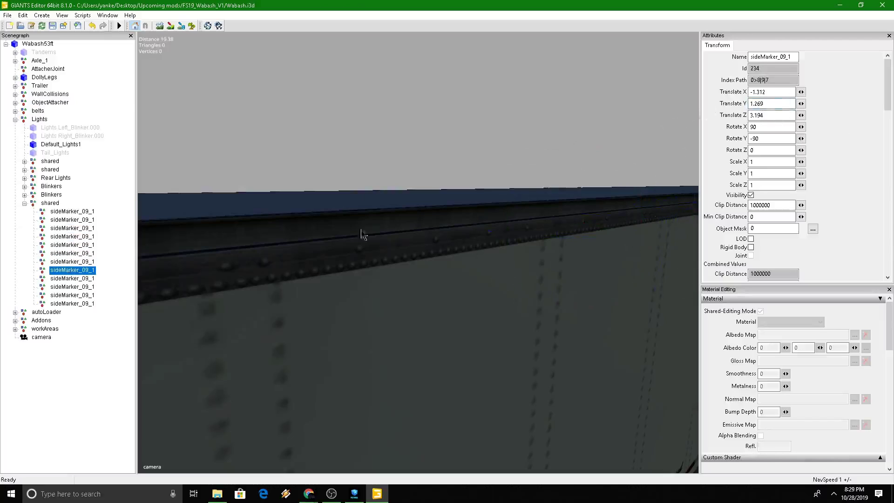
left_click(90, 280)
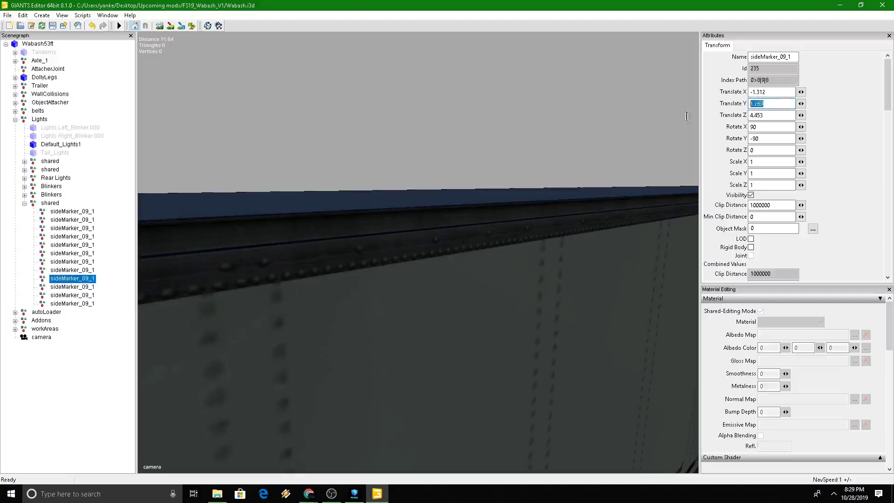
left_click(88, 286)
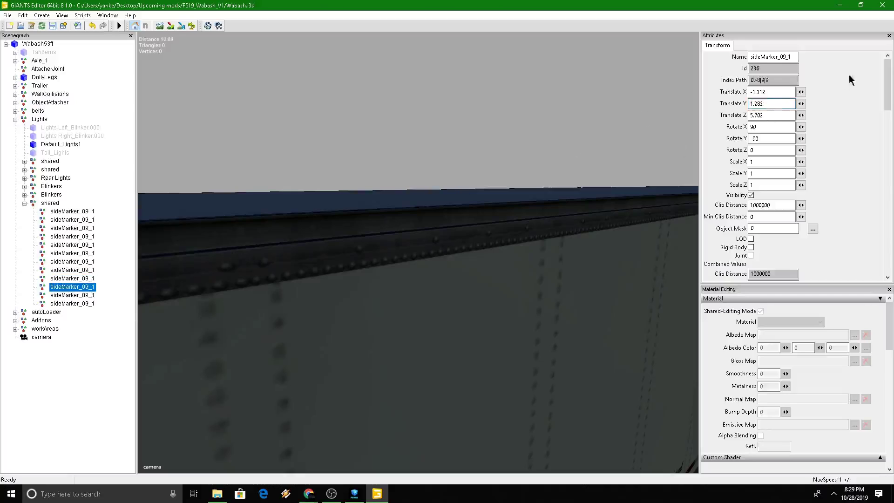
left_click(73, 296)
left_click(78, 305)
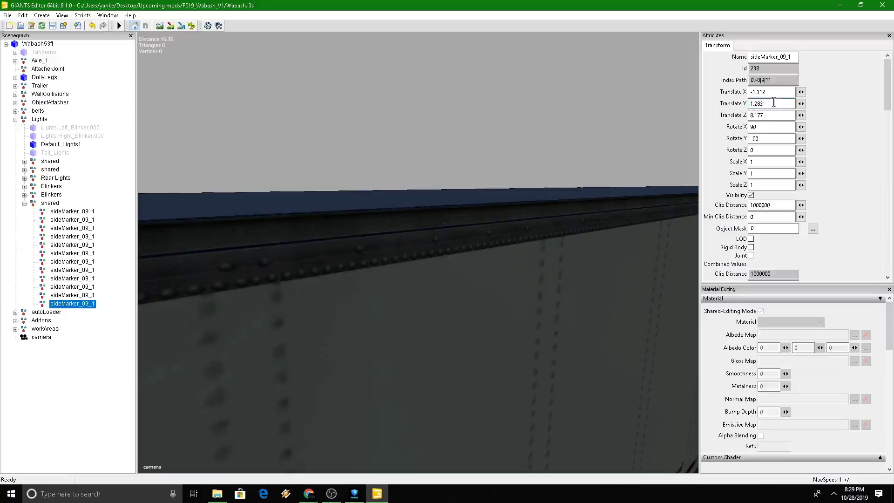
- Duplicate the last shared group of side markers under Lights and expand the copy
left_click(50, 203)
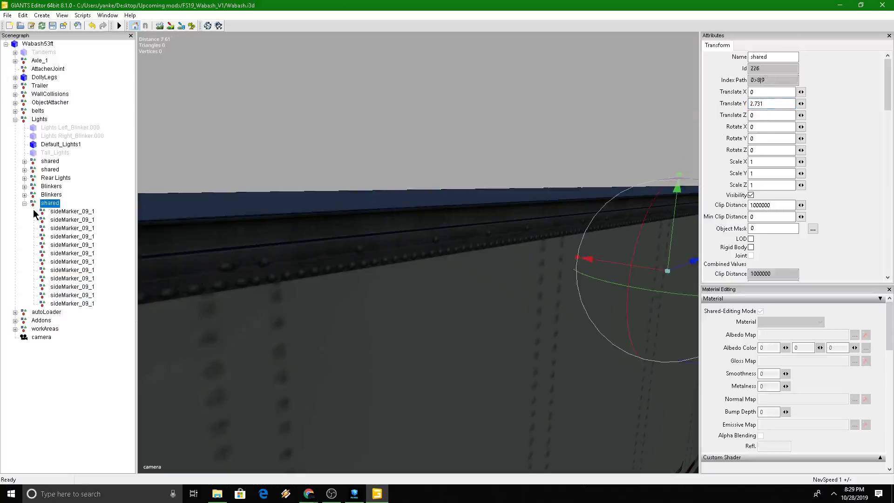
left_click(24, 203)
key("ctrl+d")
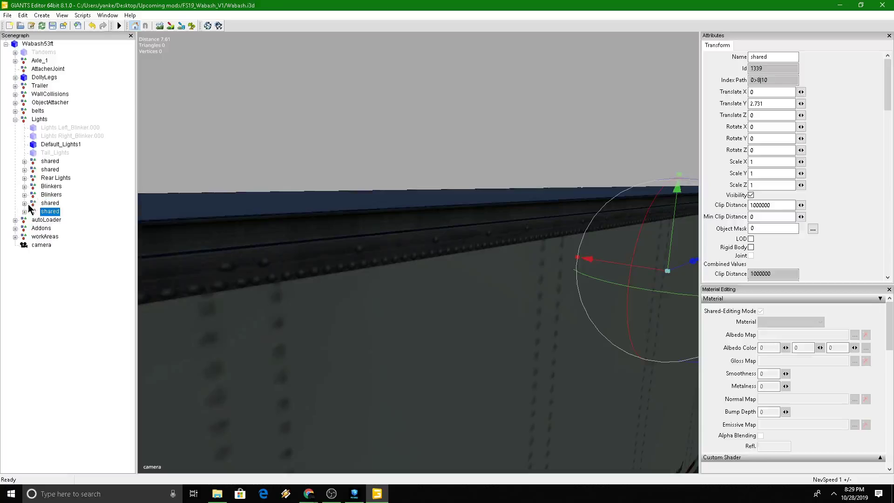
left_click(25, 212)
- Mirror the copied group's first and second side markers by setting Translate X to 1.312 and Rotate Y to 90
left_click(57, 220)
left_click(752, 92)
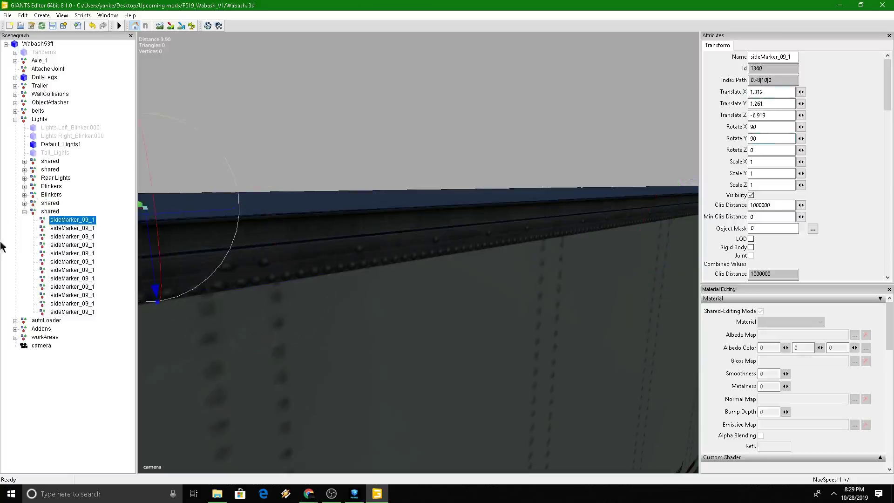
left_click(63, 230)
left_click(751, 139)
key("Delete")
key("Return")
left_click(751, 92)
key("Delete")
key("Return")
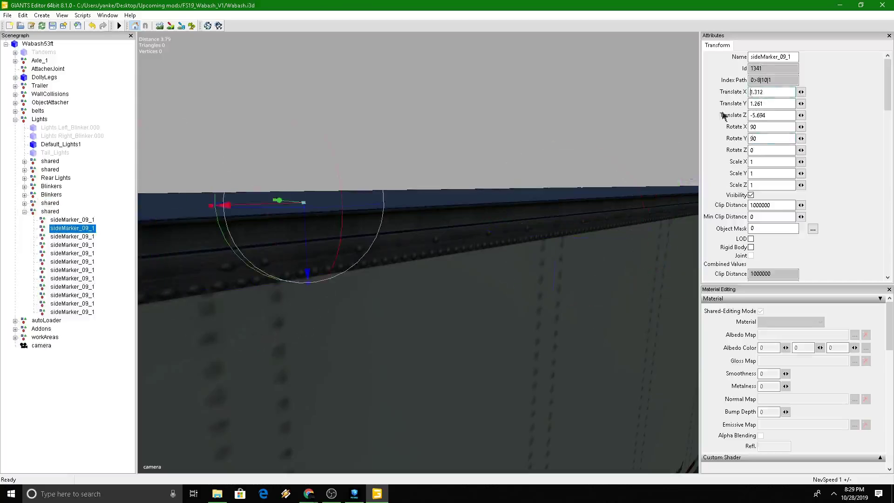
- Set the copied group's third and fourth side markers to Translate X 1.312 and Rotate Y 90
left_click(70, 236)
left_click(751, 92)
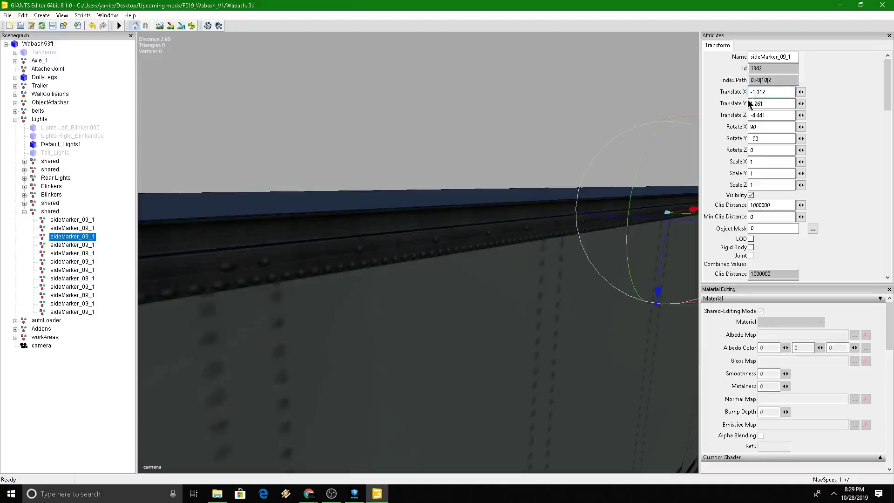
left_click(89, 245)
left_click(751, 138)
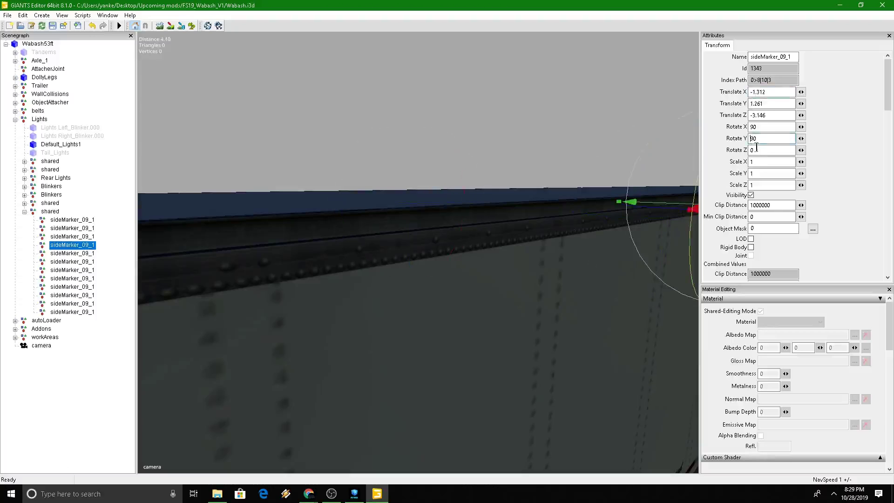
left_click(750, 91)
- Set the copied group's fifth and sixth side markers to Translate X 1.312 and Rotate Y 90
left_click(89, 254)
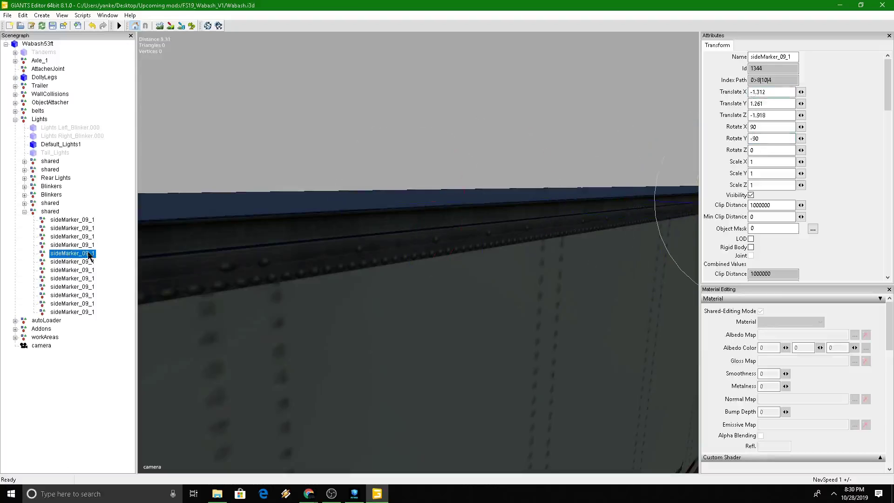
key("BackSpace")
left_click(753, 139)
key("BackSpace")
left_click(65, 263)
key("Delete")
left_click(752, 138)
key("Delete")
- Set the copied group's seventh and eighth side markers to Translate X 1.312 and Rotate Y 90
left_click(79, 270)
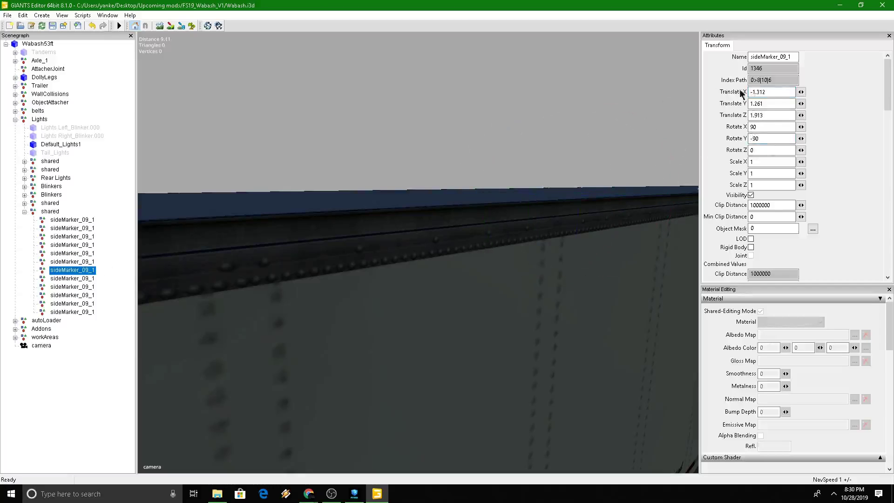
left_click(751, 92)
key("Delete")
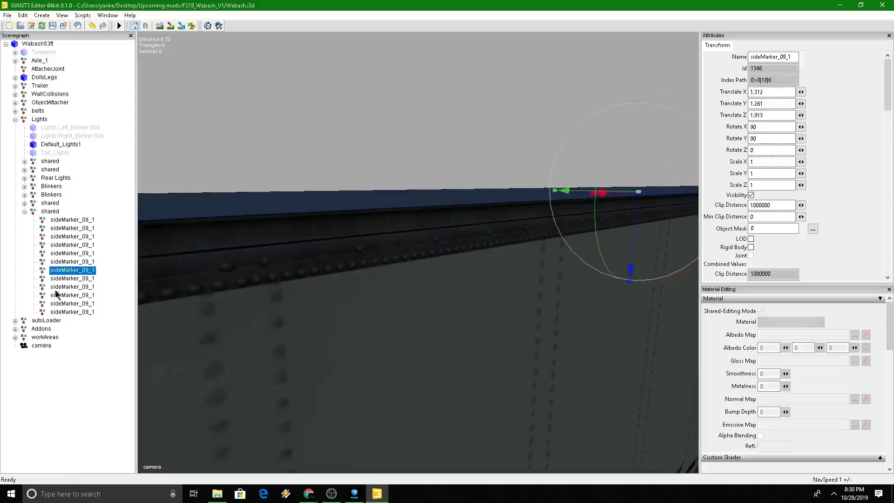
left_click(72, 279)
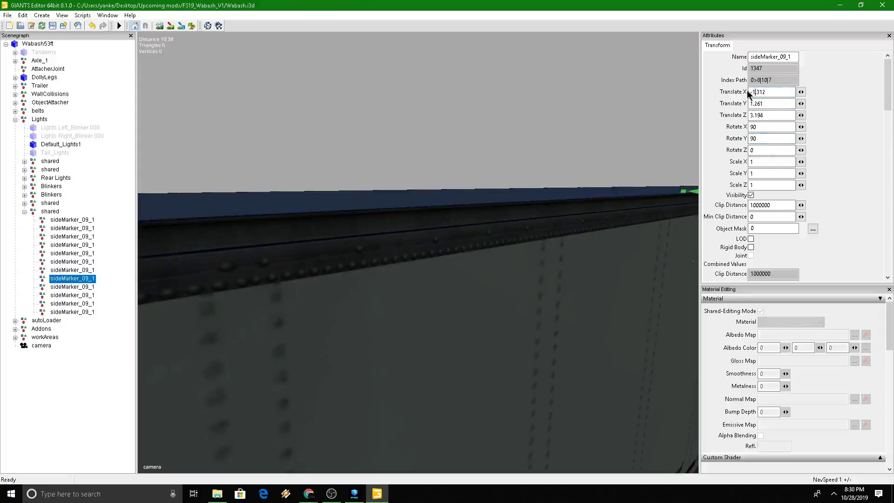
key("Delete")
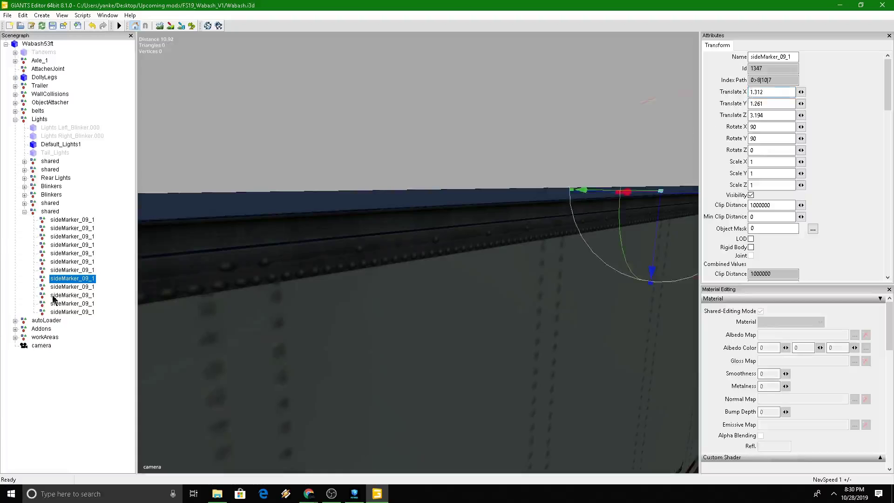
- Set the copied group's ninth and tenth side markers to Translate X 1.312 and Rotate Y 90
left_click(65, 287)
key("Delete")
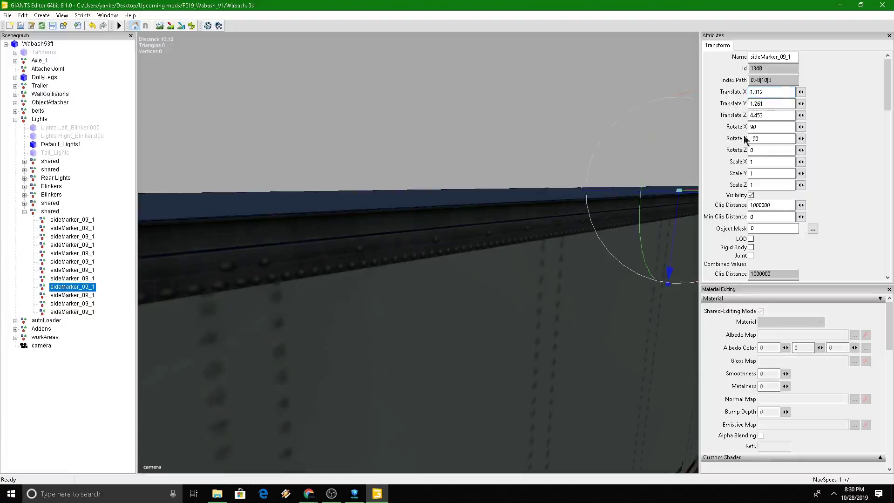
left_click(89, 295)
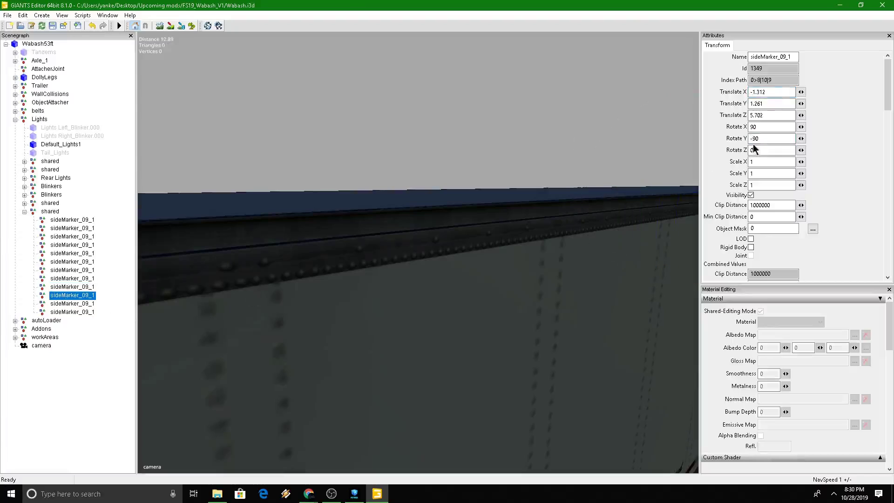
key("BackSpace")
left_click_drag(753, 92, 749, 93)
- Set the copied group's eleventh and twelfth side markers to Translate X 1.312 and Rotate Y 90
left_click(88, 304)
key("BackSpace")
left_click(749, 138)
key("Delete")
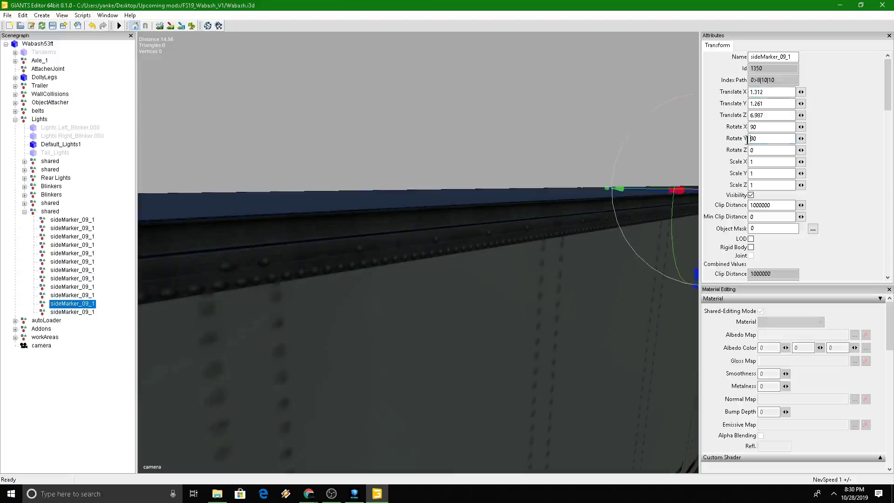
left_click(93, 312)
left_click(751, 92)
key("Delete")
left_click(754, 138)
key("BackSpace")
type("90")
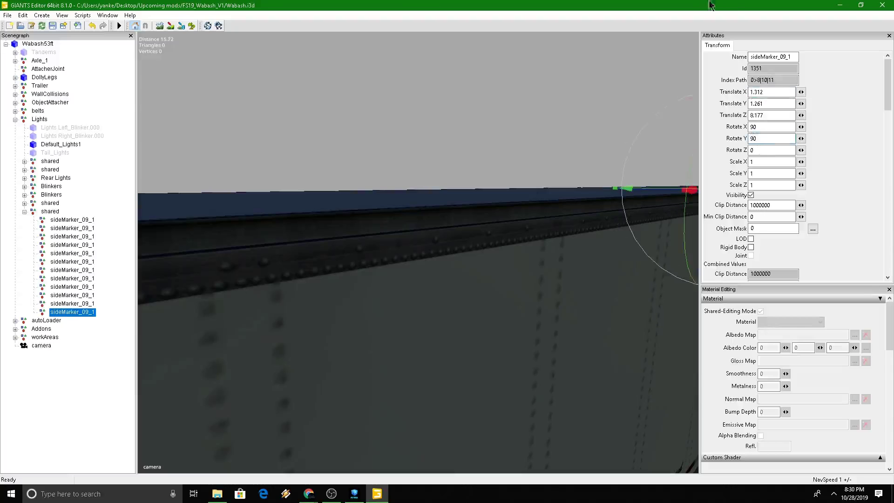
- Save the Wabash i3d scene and switch to Wabash.xml in Notepad++
mouse_move(382, 248)
left_mouse_down("alt")
mouse_move(485, 239)
mouse_move(494, 227)
mouse_move(536, 238)
left_mouse_up("alt")
scroll(486, 241, "up", 5)
scroll(535, 239, "up", 4)
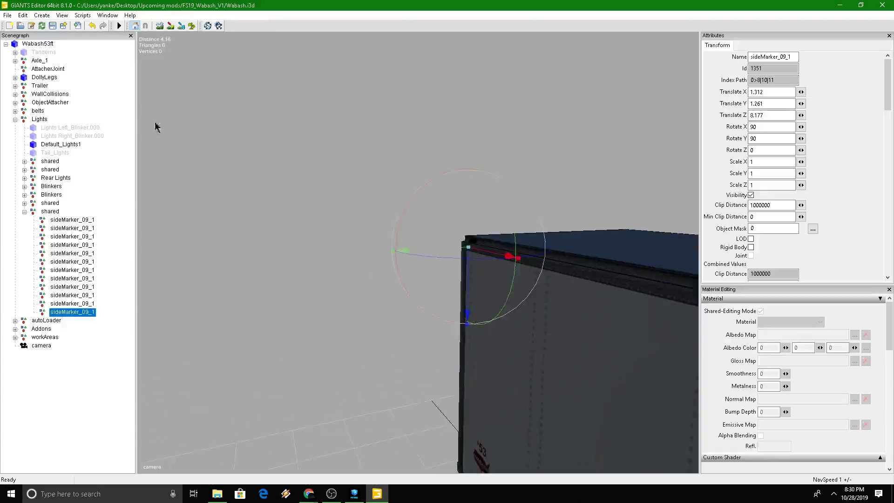
left_click(55, 26)
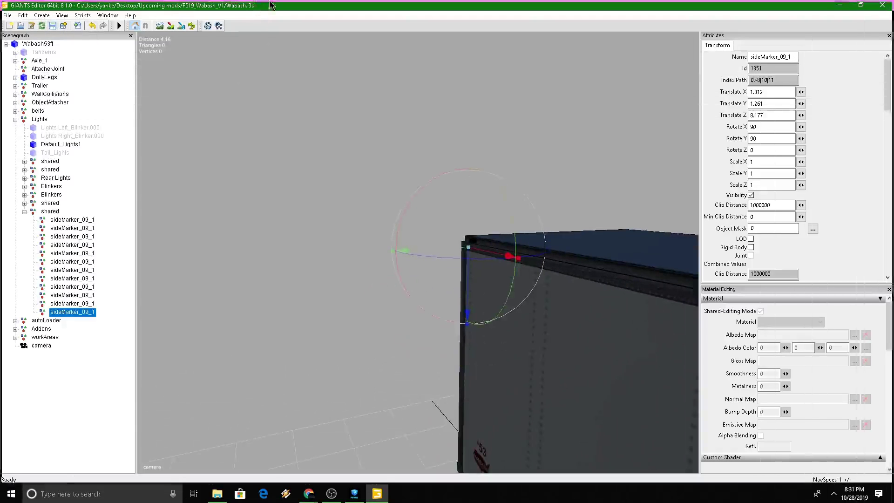
left_click(840, 5)
double_click(498, 325)
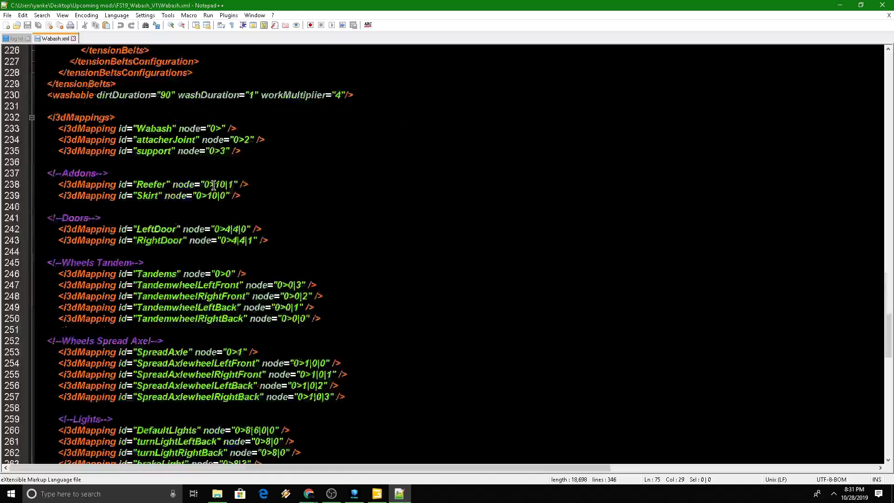
- Duplicate the "Top Side Lights Right Side" comment and its sharedLight lines, sideMarker_25 to sideMarker_36, below the original block after a blank line
scroll(210, 175, "down", 20)
scroll(214, 185, "up", 20)
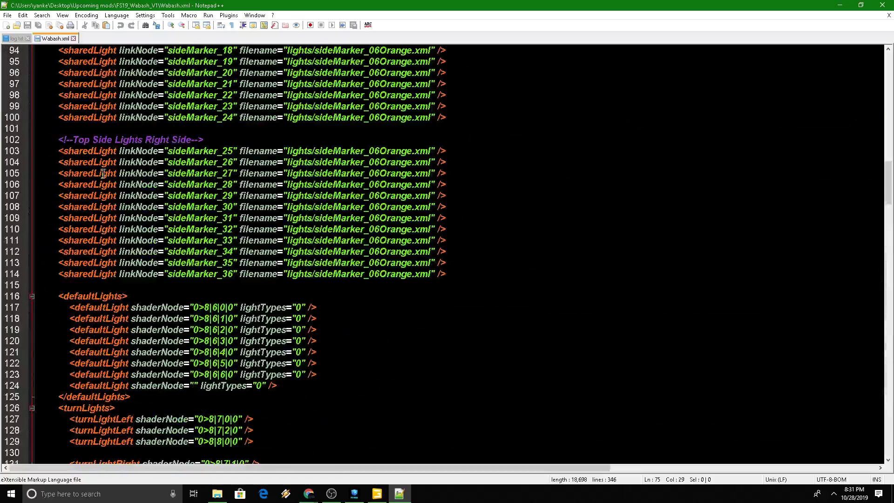
left_click_drag(58, 140, 464, 269)
key("ctrl+c")
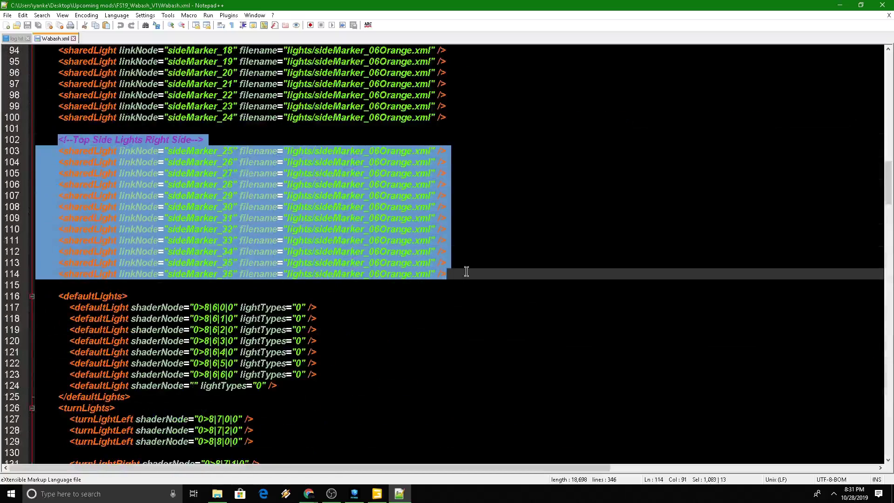
left_click(466, 271)
key("Return")
key("Return")
key("ctrl+v")
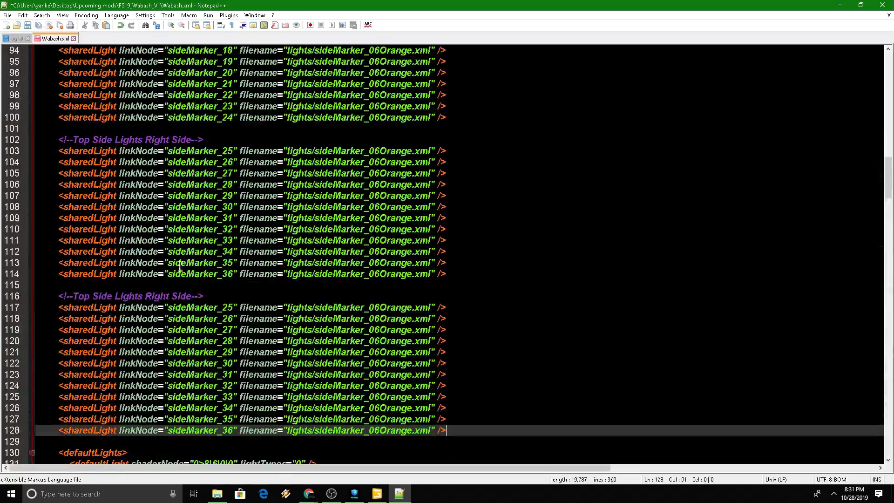
- Replace the word "Top" with "Left" in the copied block's comment
left_click(89, 296)
key("BackSpace")
key("BackSpace")
key("BackSpace")
type("Lefy")
key("BackSpace")
type("t")
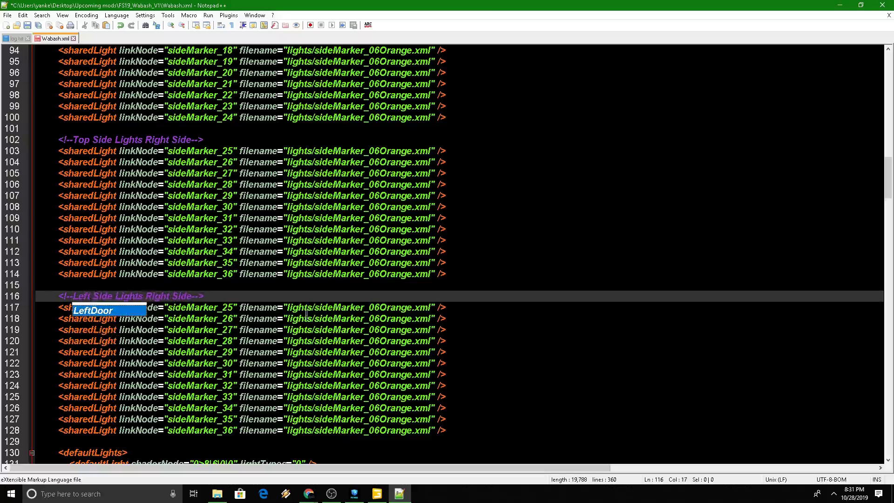
- Set the first linkNode in the copied "Left Side Lights Right Side" block to sideMarker_37
left_click(233, 309)
key("BackSpace")
key("BackSpace")
type("37")
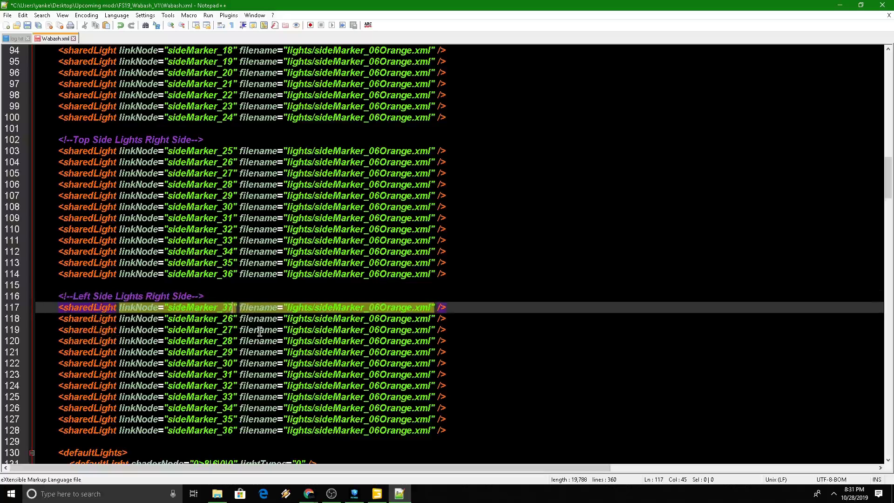
- Clear the marker numbers from the second to fifth sharedLight linkNodes of the copied block, keeping their closing quotation marks
left_click(234, 320)
key("BackSpace")
key("BackSpace")
left_click(234, 330)
key("BackSpace")
key("BackSpace")
left_click(233, 340)
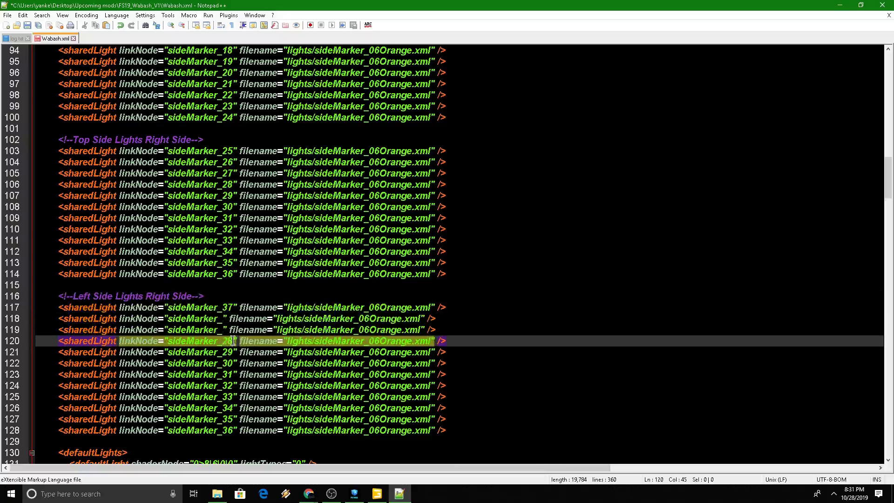
key("BackSpace")
key("BackSpace")
left_click(235, 353)
key("BackSpace")
key("BackSpace")
key("BackSpace")
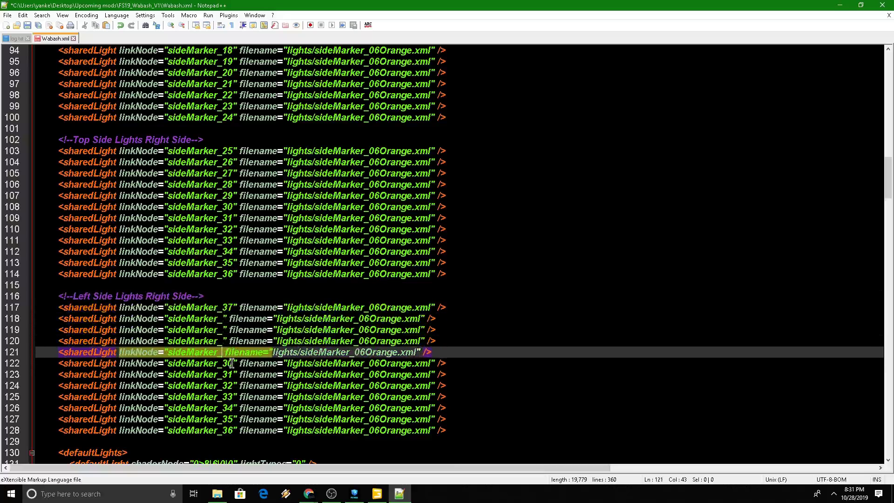
type("\"")
- Clear the marker numbers from the last seven sharedLight linkNodes of the copied block
left_click(233, 364)
key("BackSpace")
key("BackSpace")
left_click(234, 375)
key("BackSpace")
key("BackSpace")
left_click(234, 386)
key("BackSpace")
key("BackSpace")
left_click(233, 397)
left_click(233, 408)
key("BackSpace")
key("BackSpace")
left_click(233, 419)
key("BackSpace")
key("BackSpace")
left_click(232, 431)
key("BackSpace")
key("BackSpace")
- Number the second to sixth linkNodes of the copied sharedLight block sideMarker_38 to sideMarker_42
left_click(224, 318)
type("38")
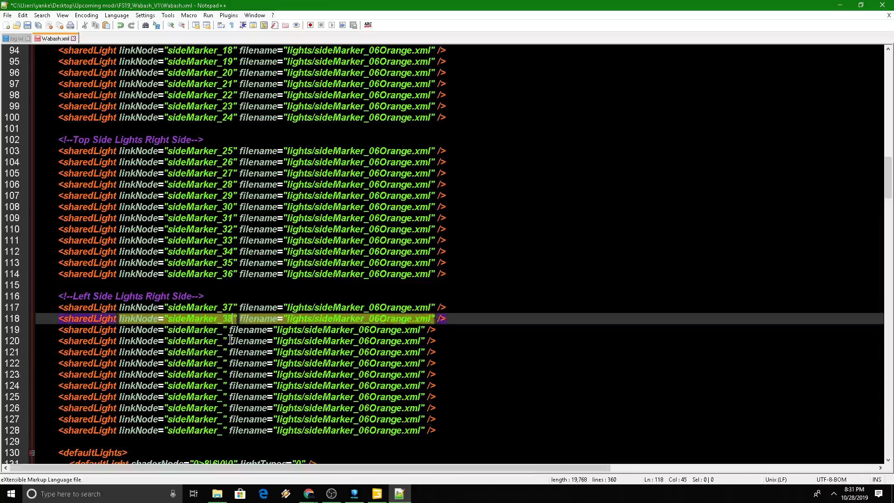
left_click(226, 330)
type("39")
left_click(220, 341)
type("40")
left_click(223, 353)
type("41")
left_click(224, 363)
type("42")
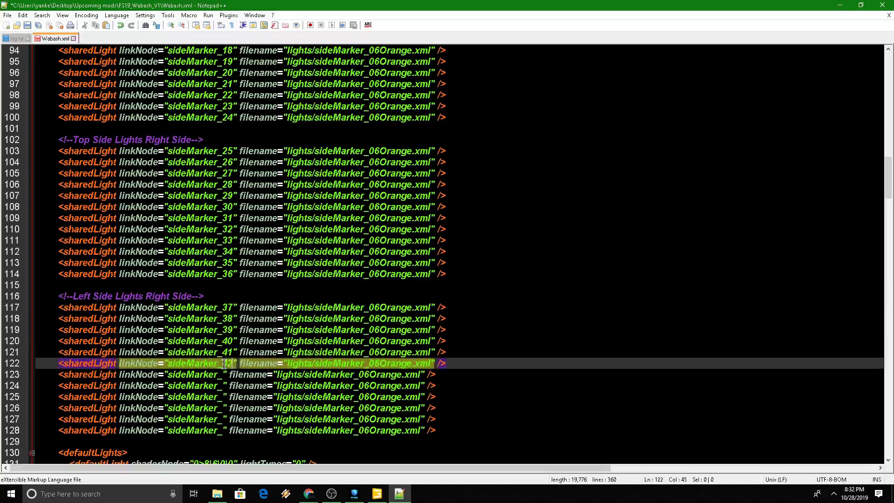
- Number the last six linkNodes of the copied sharedLight block sideMarker_43 to sideMarker_48
left_click(223, 375)
type("43")
left_click(223, 386)
type("44")
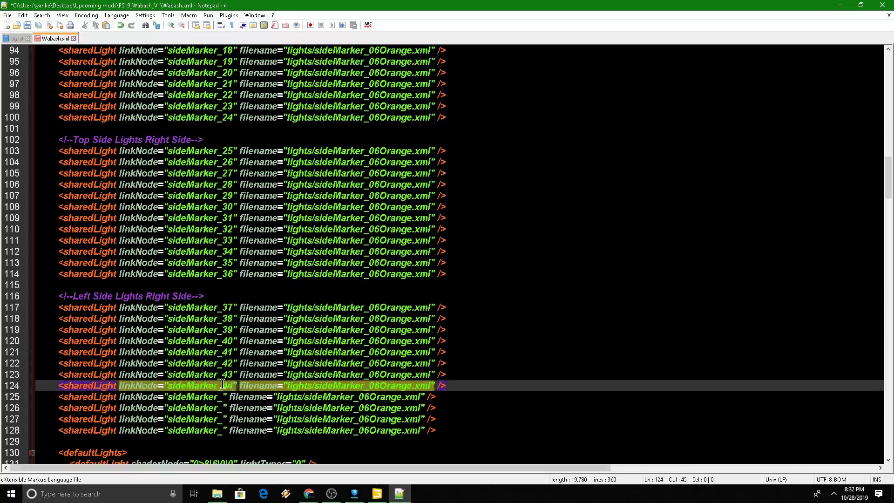
left_click(223, 397)
type("45")
left_click(223, 408)
type("46")
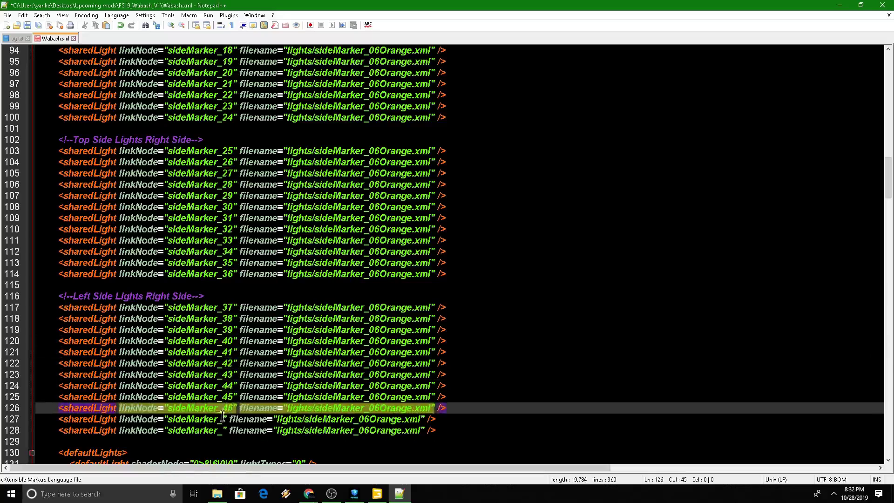
left_click(224, 419)
type("47")
left_click(225, 432)
type("48")
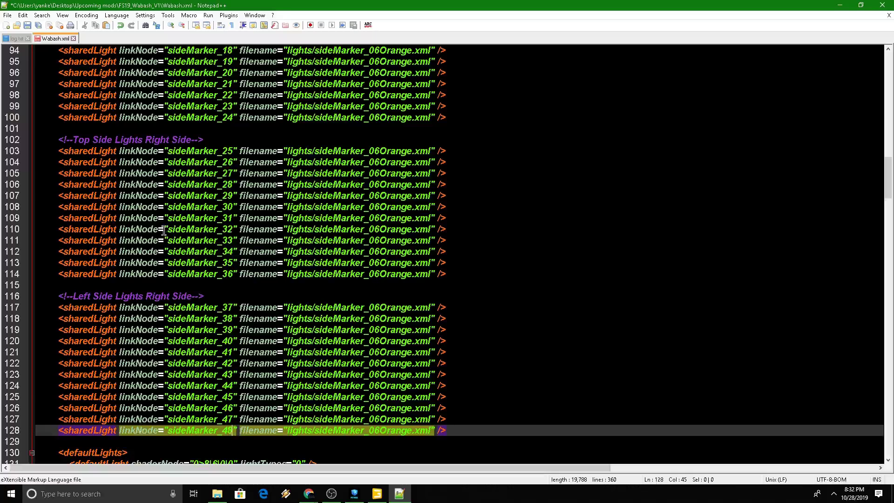
- Duplicate the "Right Side top Lights" i3dMapping block below itself after a blank line and retitle the copy "Left Side top Lights"
scroll(311, 154, "down", 20)
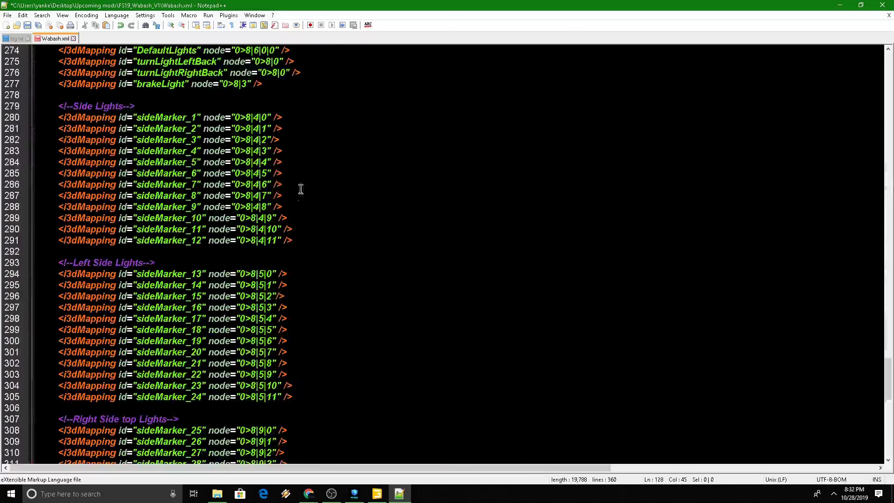
scroll(818, 403, "up", 3)
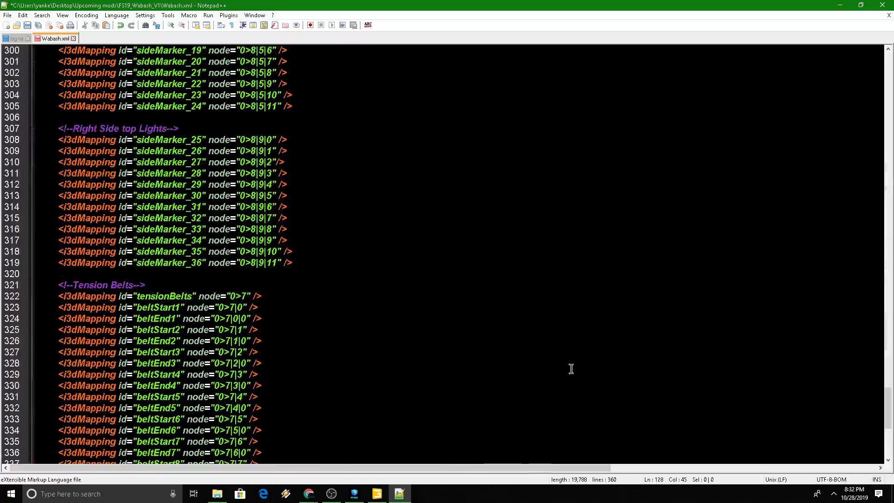
left_click_drag(54, 128, 335, 264)
key("ctrl+c")
left_click(334, 264)
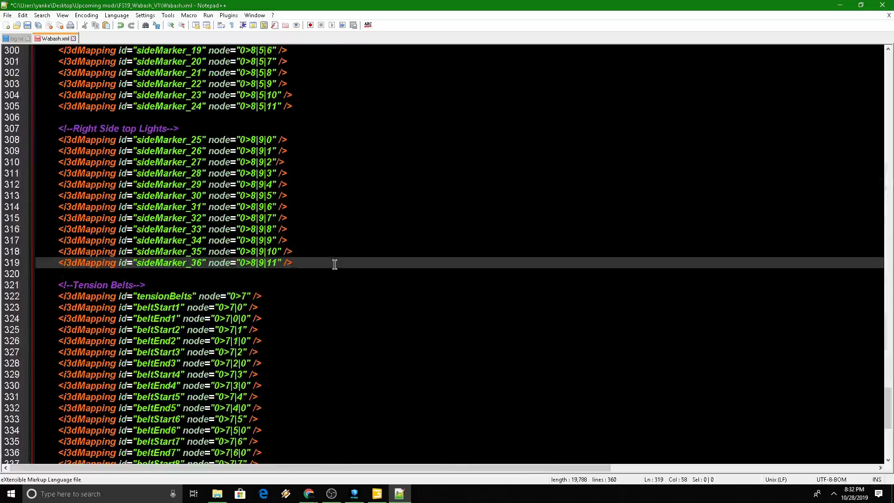
key("Return")
key("Return")
key("ctrl+v")
left_click_drag(96, 284, 74, 284)
type("Left")
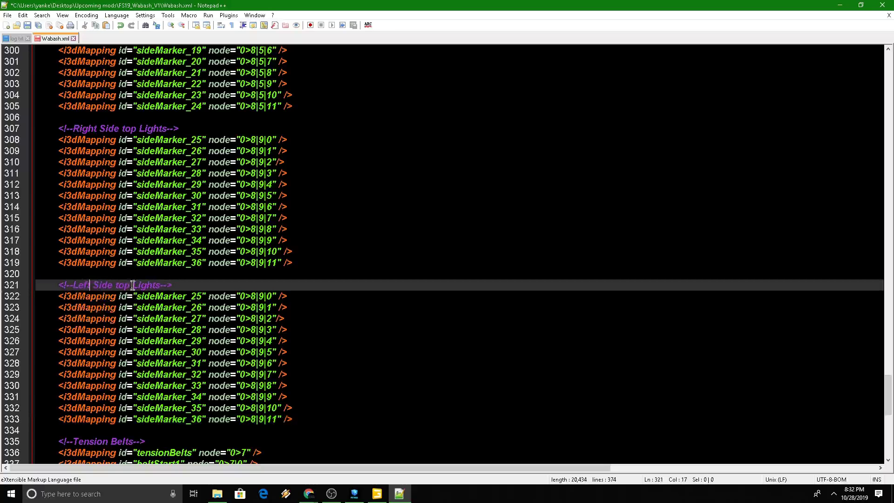
- Clear the marker numbers from the first six i3dMapping ids of the "Left Side top Lights" block
left_click(202, 297)
key("BackSpace")
key("BackSpace")
left_click(201, 308)
key("BackSpace")
key("BackSpace")
left_click(201, 318)
key("BackSpace")
key("BackSpace")
left_click(201, 329)
key("BackSpace")
key("BackSpace")
left_click(201, 341)
key("BackSpace")
key("BackSpace")
left_click(202, 353)
key("BackSpace")
key("BackSpace")
key("Delete")
key("Delete")
- Clear the marker numbers from the last six i3dMapping ids of the "Left Side top Lights" block
left_click(202, 364)
key("BackSpace")
key("BackSpace")
left_click(201, 374)
key("BackSpace")
key("BackSpace")
left_click(201, 385)
key("BackSpace")
key("BackSpace")
left_click(201, 397)
key("BackSpace")
key("BackSpace")
left_click(201, 408)
key("BackSpace")
key("BackSpace")
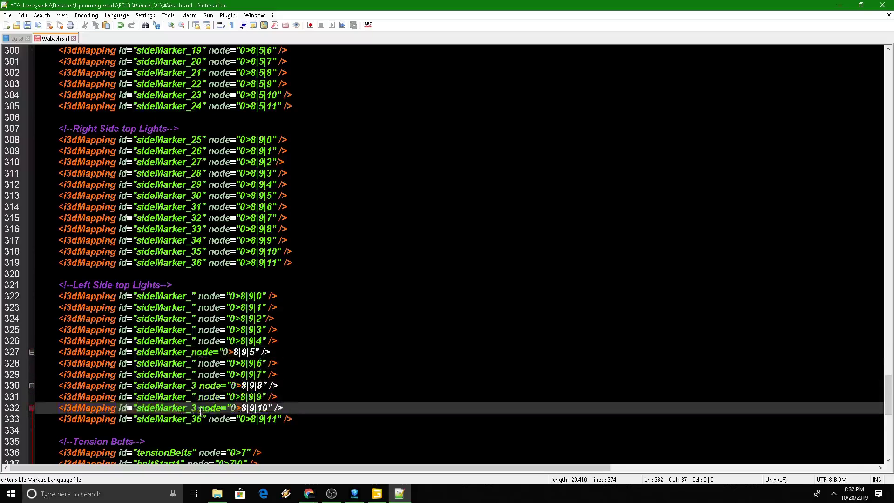
left_click(203, 419)
key("BackSpace")
key("BackSpace")
key("BackSpace")
left_click(195, 408)
key("BackSpace")
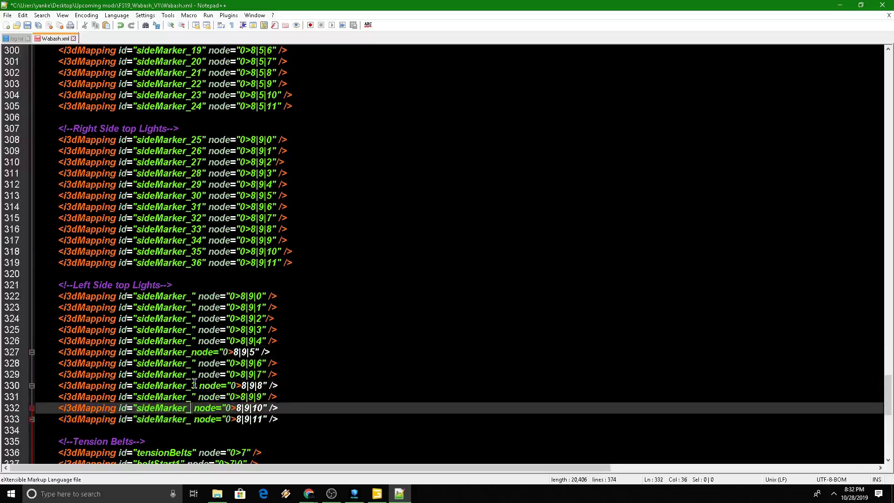
left_click(194, 386)
key("BackSpace")
- Restore the missing closing quotation marks on the sixth, ninth, eleventh and twelfth ids of the "Left Side top Lights" block
left_click(192, 352)
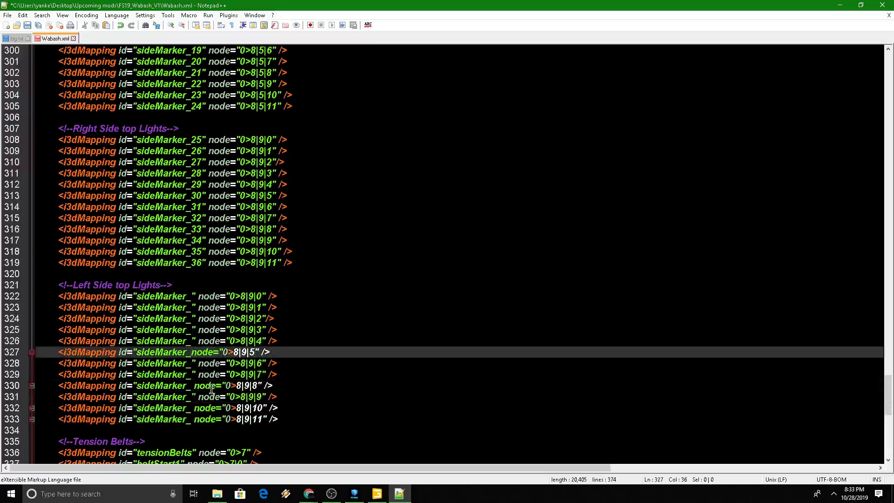
type("\"")
left_click(195, 386)
type("\"")
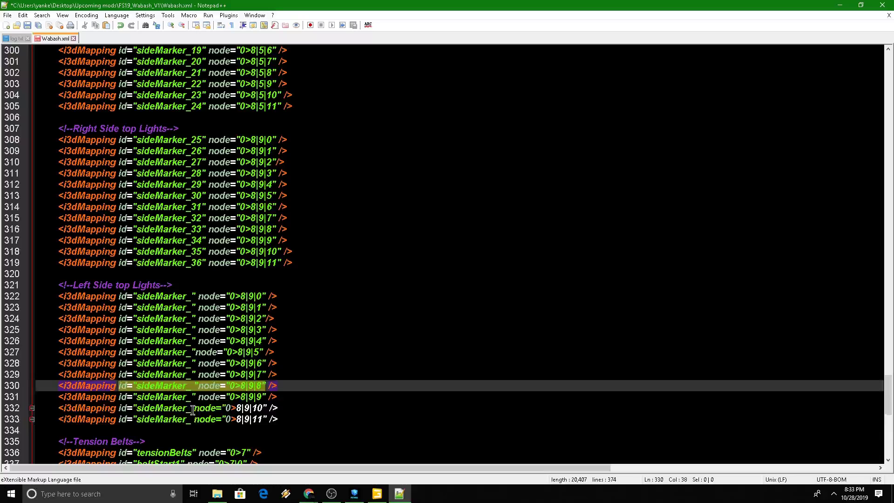
left_click(195, 408)
type("\"")
left_click(193, 419)
type("\"")
- Number the first two ids of the "Left Side top Lights" mappings sideMarker_37 and sideMarker_38
left_click(191, 297)
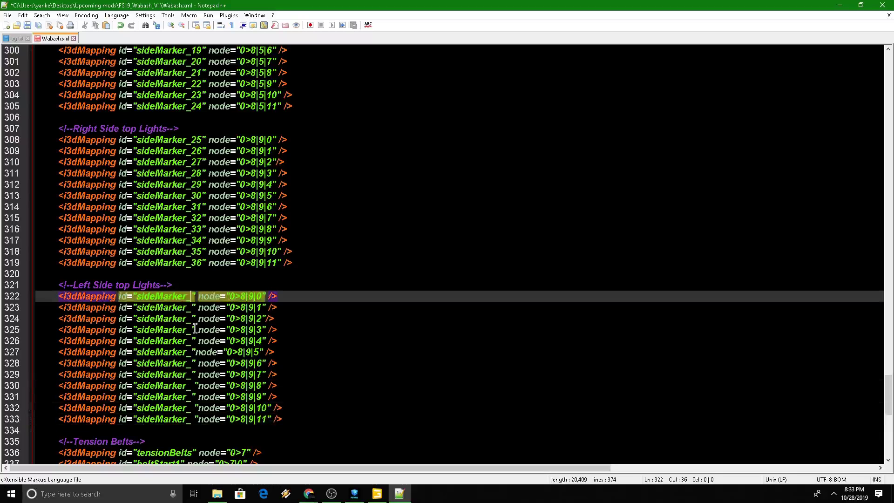
type("37")
left_click(192, 308)
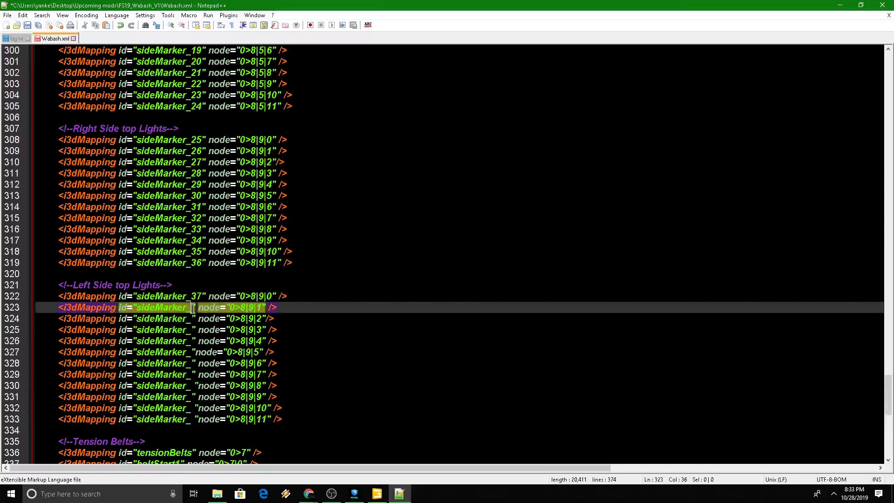
type("38")
left_click(194, 420)
type("39")
key("BackSpace")
key("BackSpace")
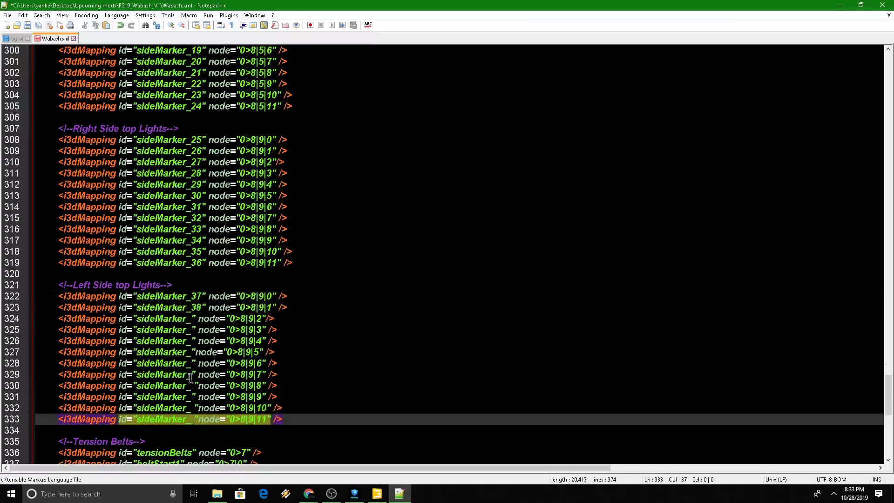
- Number the third to sixth ids of the "Left Side top Lights" mappings sideMarker_39 to sideMarker_42
left_click(191, 319)
type("39")
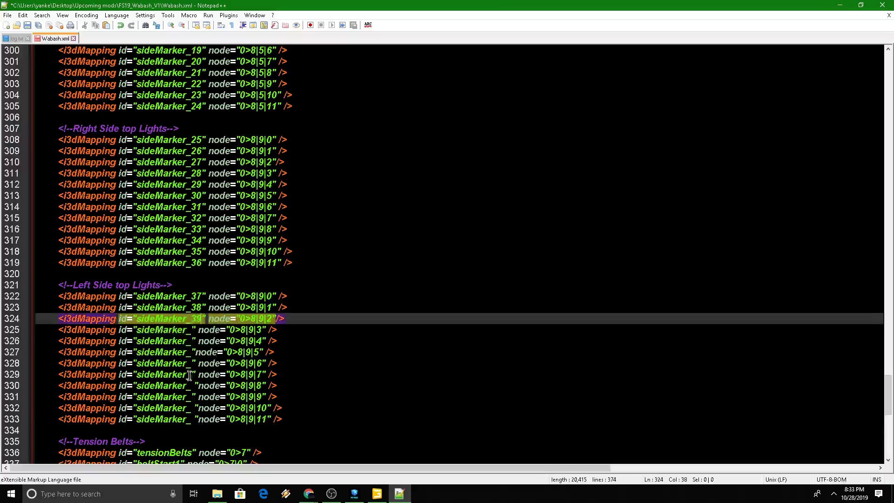
left_click(192, 329)
type("40")
left_click(191, 341)
type("41")
left_click(192, 352)
type("42")
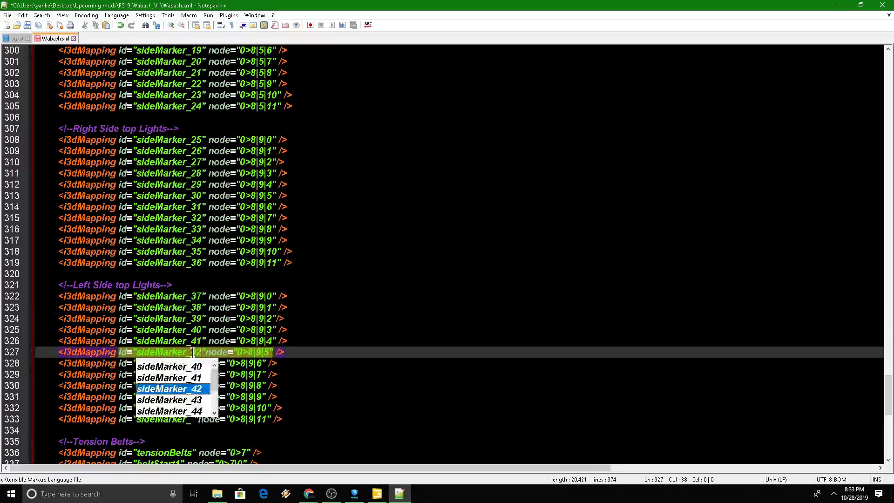
- Number the seventh to ninth "Left Side top Lights" ids sideMarker_43 to sideMarker_45, removing the stray line break and space
left_click(192, 364)
type("43")
left_click(191, 374)
type("44")
left_click(194, 386)
type("45")
key("Return")
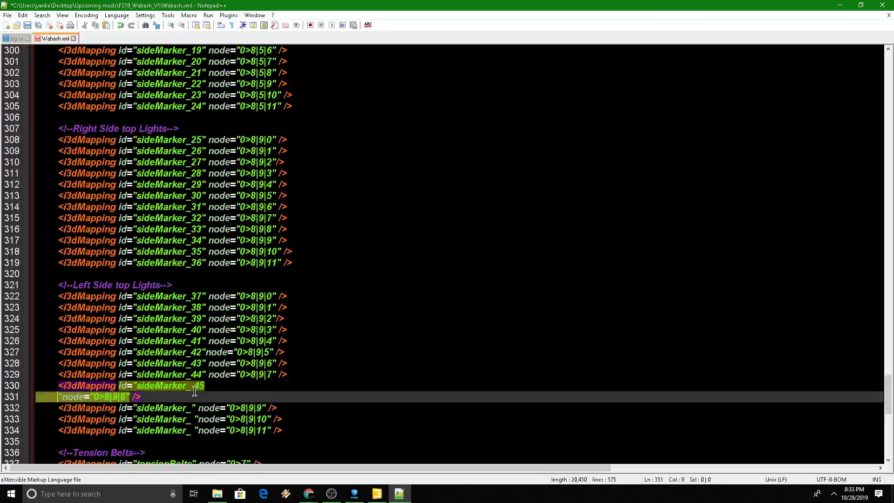
key("BackSpace")
key("BackSpace")
key("BackSpace")
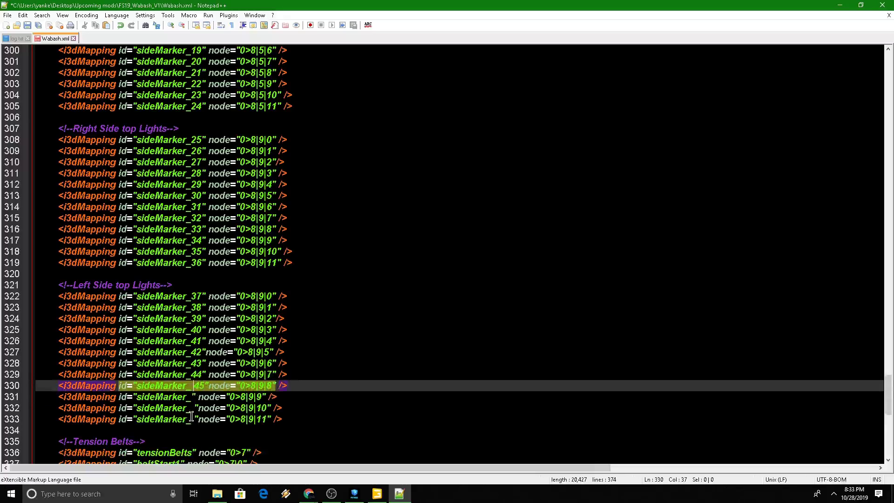
key("BackSpace")
- Number the last three "Left Side top Lights" ids sideMarker_46 to sideMarker_48, without stray spaces before the numbers
left_click(193, 399)
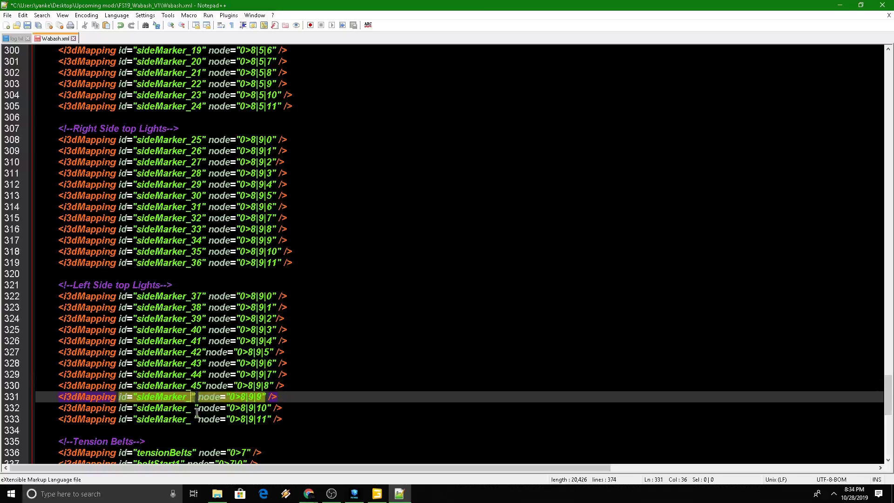
type("46")
left_click(194, 408)
type("47")
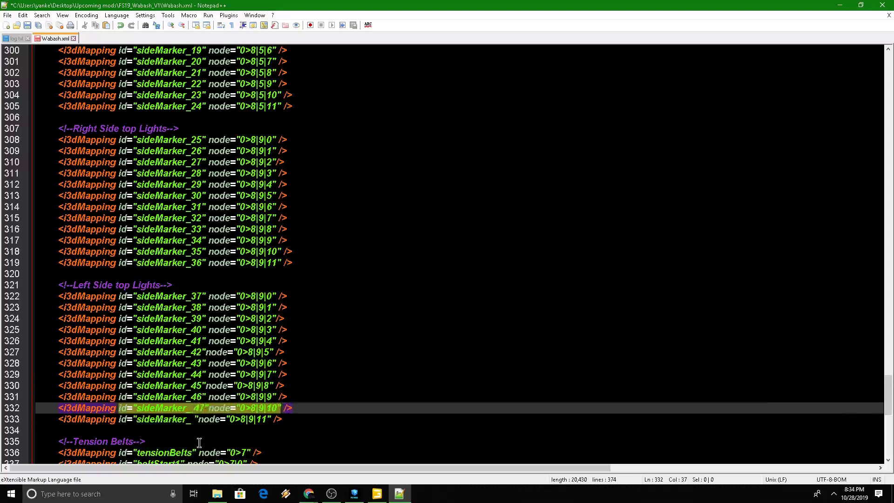
left_click(198, 420)
key("BackSpace")
type("48")
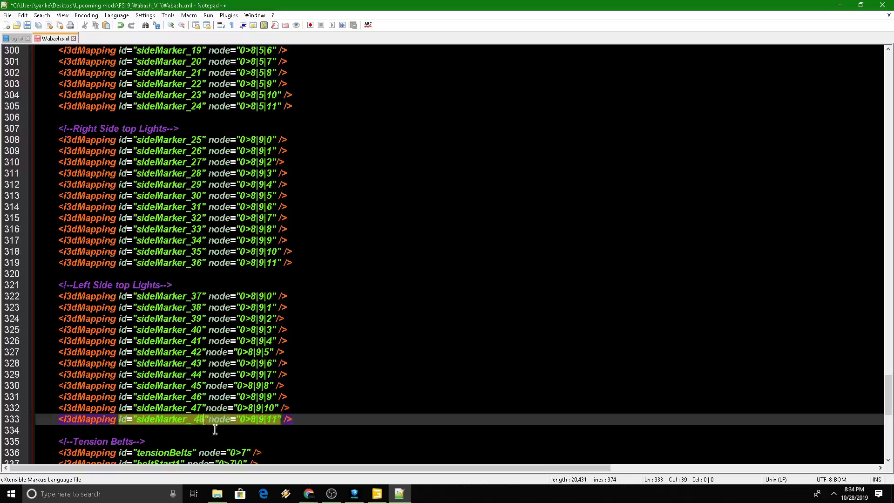
key("BackSpace")
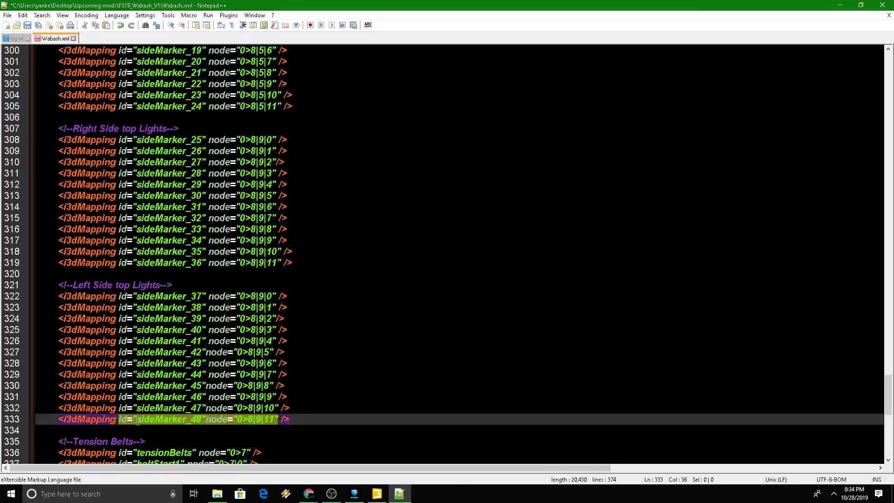
left_click(274, 297)
key("BackSpace")
key("BackSpace")
key("BackSpace")
key("BackSpace")
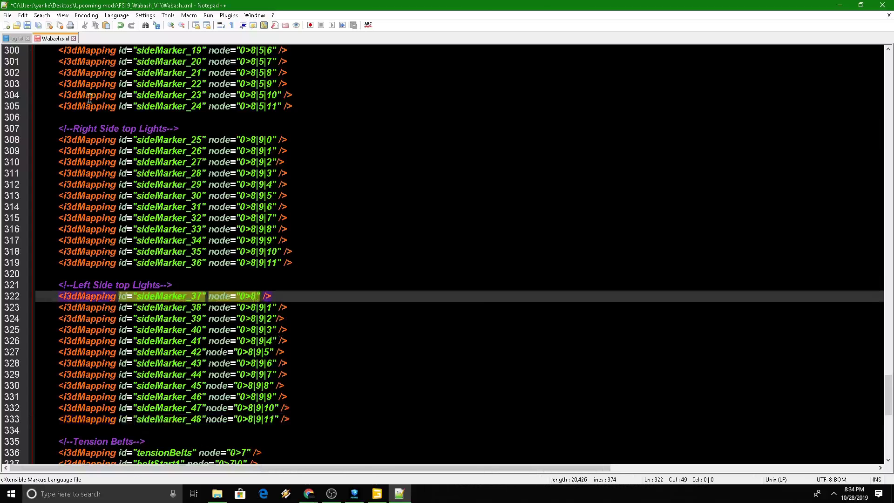
type("|9|0")
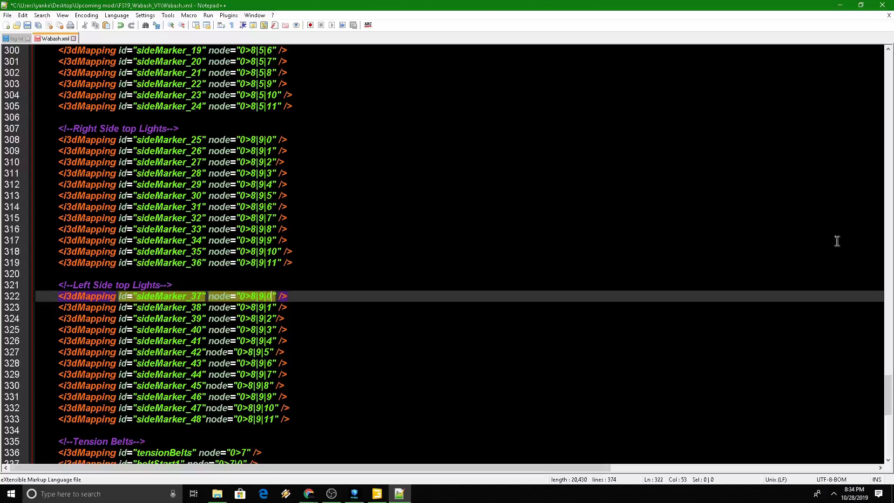
- Place Wabash.xml beside the GIANTS Editor scene and check the index path of the first marker in the last "shared" group
left_click_drag(339, 6, 893, 57)
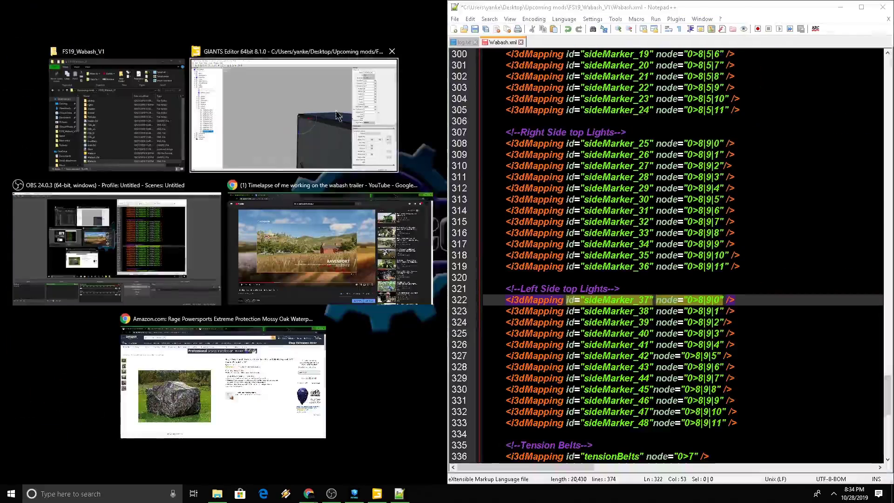
left_click(269, 86)
left_click(71, 224)
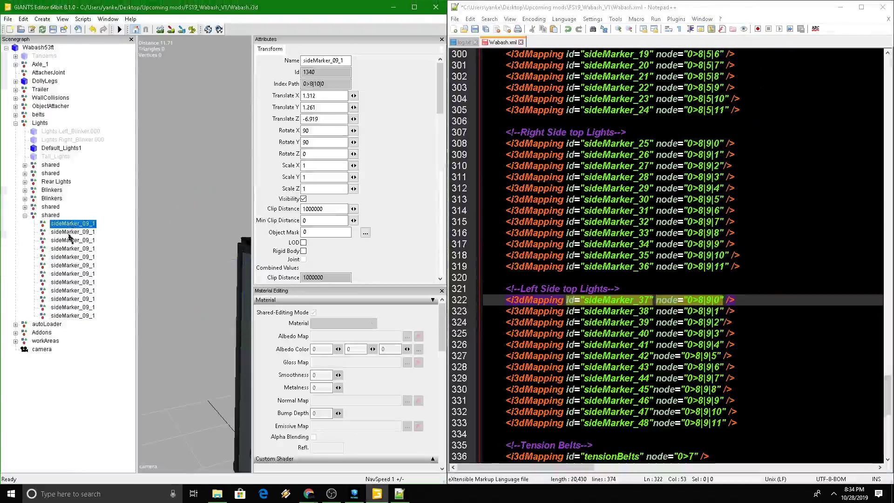
- Set the node paths of sideMarker_37 to sideMarker_39 to 0>8|10|0, 0>8|10|1 and 0>8|10|2
left_click(711, 303)
key("BackSpace")
type("10")
left_click(713, 312)
key("BackSpace")
type("10")
left_click(713, 322)
key("BackSpace")
type("10")
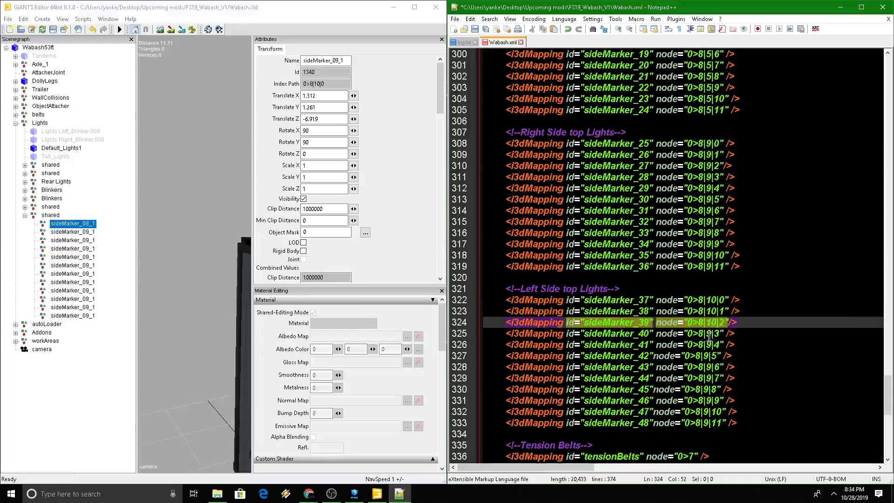
- Set the node paths of sideMarker_40 to sideMarker_42 to 0>8|10|3, 0>8|10|4 and 0>8|10|5
left_click(710, 333)
key("BackSpace")
type("10")
left_click(710, 345)
key("BackSpace")
type("10")
left_click(708, 356)
key("BackSpace")
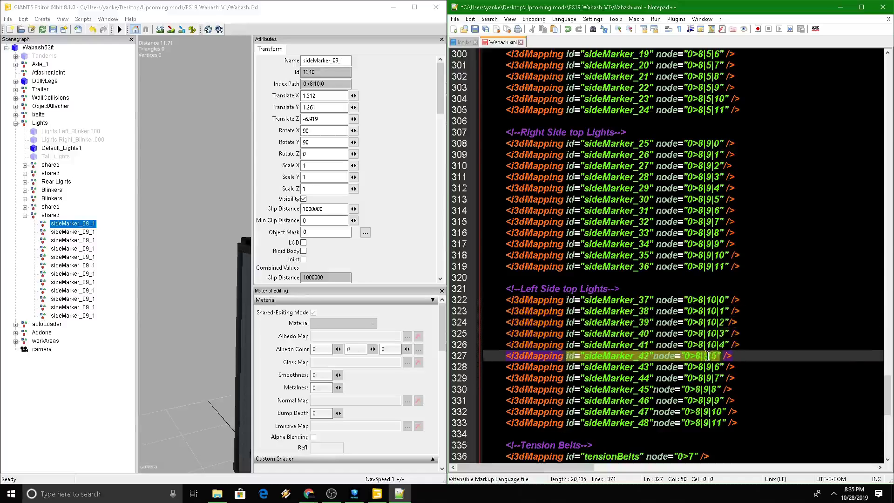
type("10")
- Set the node paths of sideMarker_43 to sideMarker_45 to 0>8|10|6, 0>8|10|7 and 0>8|10|8
left_click(714, 367)
key("BackSpace")
type("10")
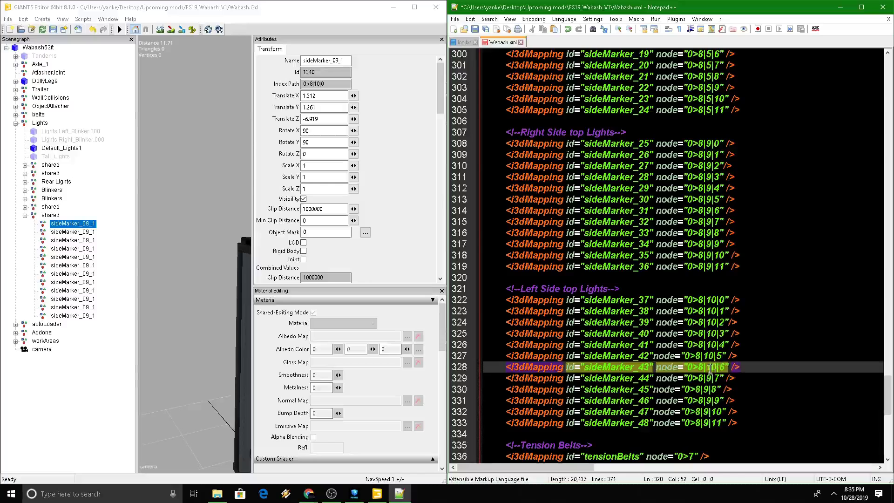
left_click(711, 378)
type("10")
left_click(711, 389)
key("BackSpace")
type("10")
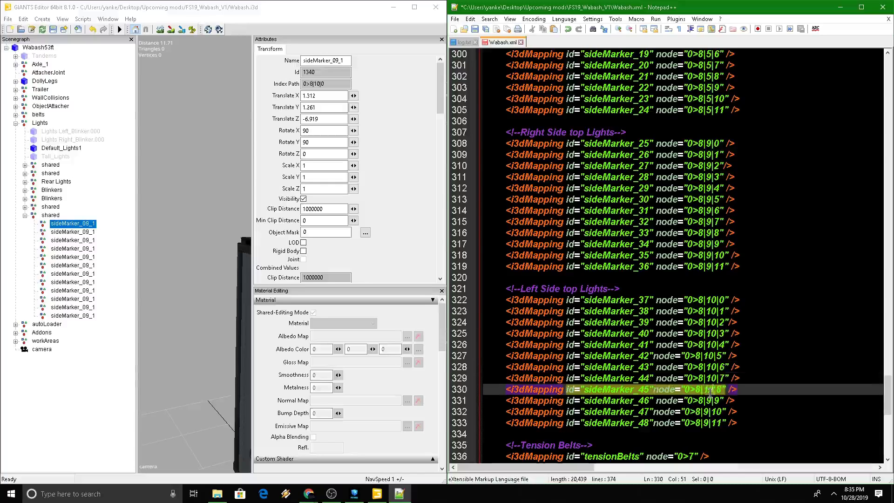
- Set the node paths of sideMarker_46 to sideMarker_48 to 0>8|10|9, 0>8|10|10 and 0>8|10|11
left_click(710, 400)
key("BackSpace")
type("10")
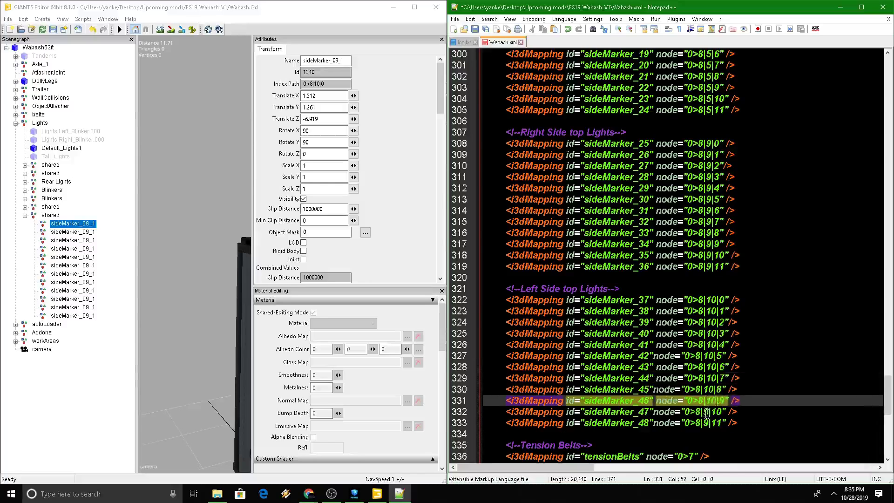
left_click(708, 412)
key("BackSpace")
type("10")
left_click(708, 423)
key("BackSpace")
type("10")
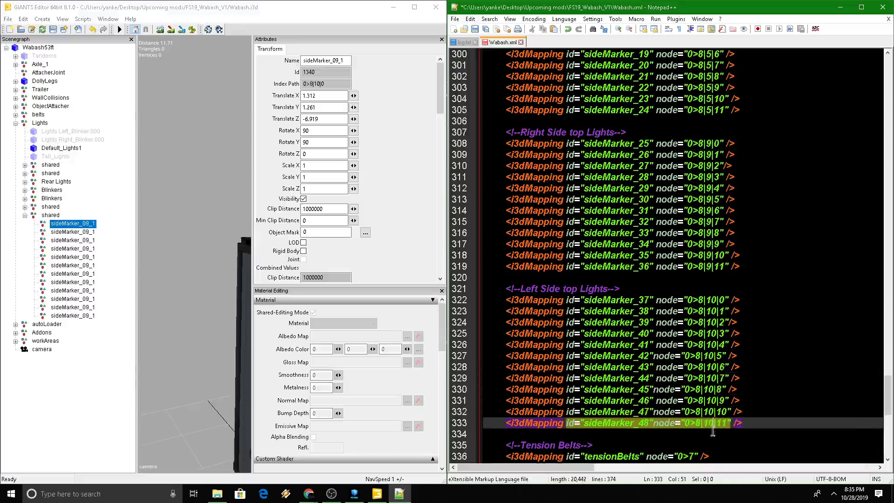
- Save the Wabash.i3d scene and Wabash.xml, and close both GIANTS Editor and Notepad++
left_click(415, 7)
left_click(53, 26)
left_click(882, 5)
left_click(861, 5)
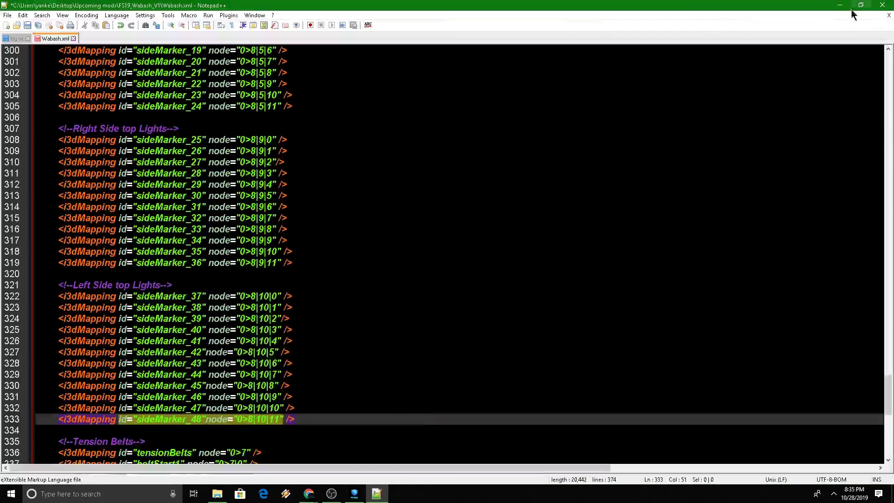
left_click(30, 26)
left_click(882, 5)
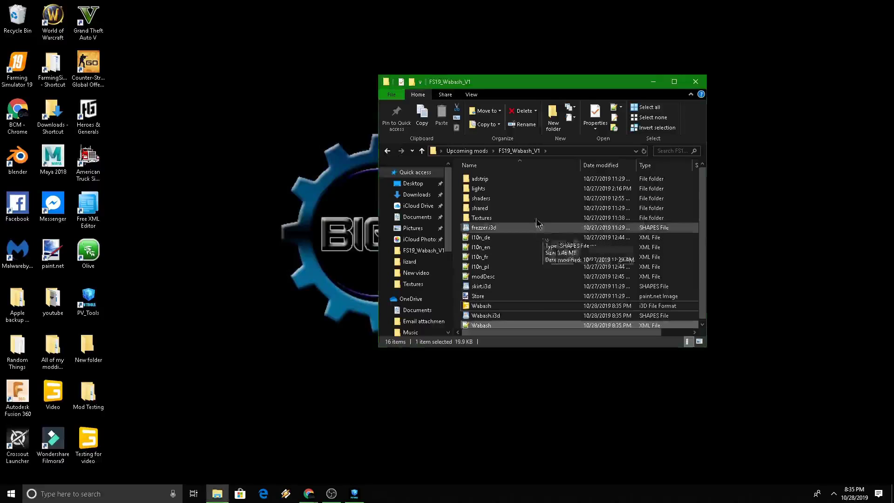
- Compress everything in the FS19_Wabash_V1 folder into a zip named FS19_Wabash_V2 and move the zip out of that folder
left_click_drag(459, 174, 563, 419)
right_click(527, 273)
mouse_move(565, 371)
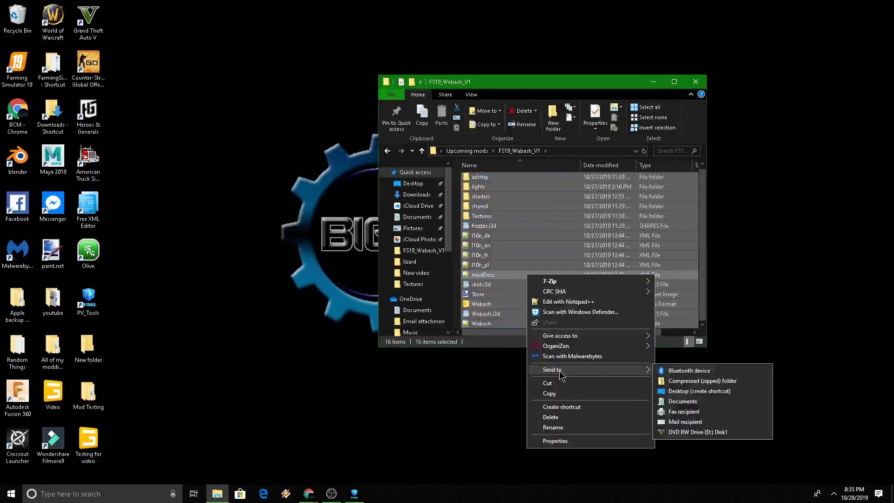
left_click(675, 381)
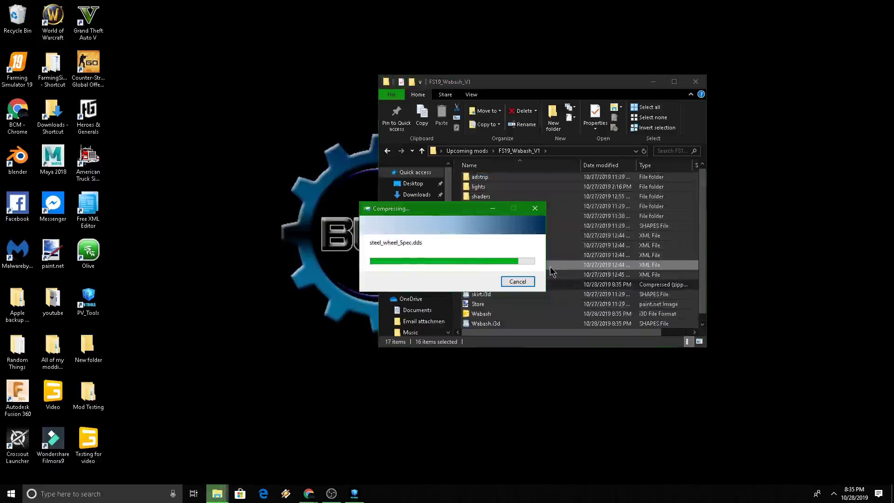
type("FS")
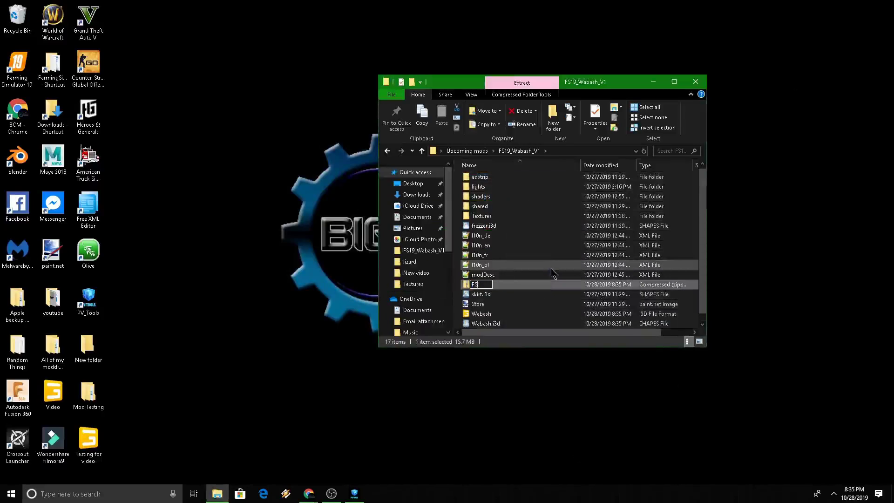
type("19_Wabash_")
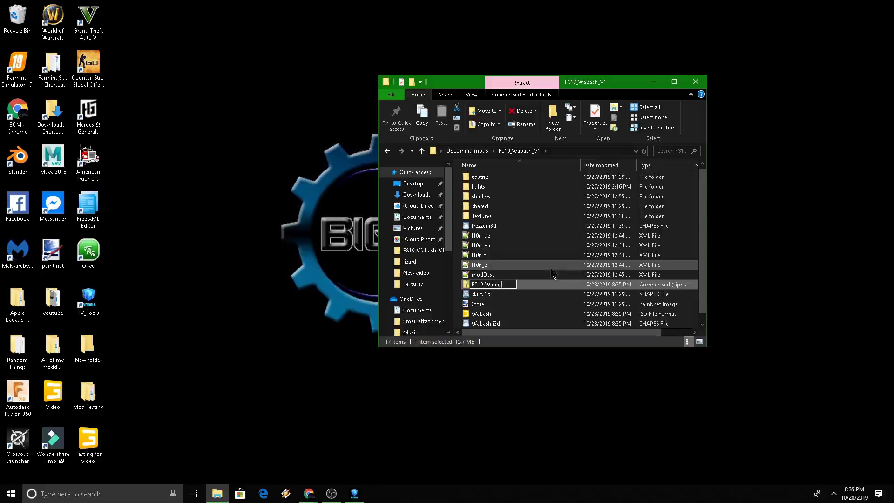
type("V2")
key("Return")
left_click_drag(494, 236, 240, 346)
left_click(466, 178)
- Launch Farming Simulator 19 and start the Ravenport career save with the Wabash 53ft Dry Van mod enabled
double_click(17, 69)
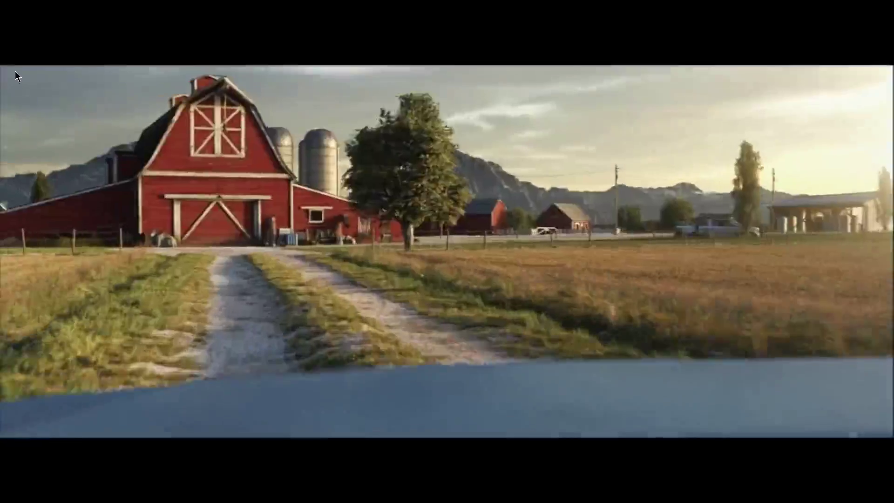
left_click(15, 71)
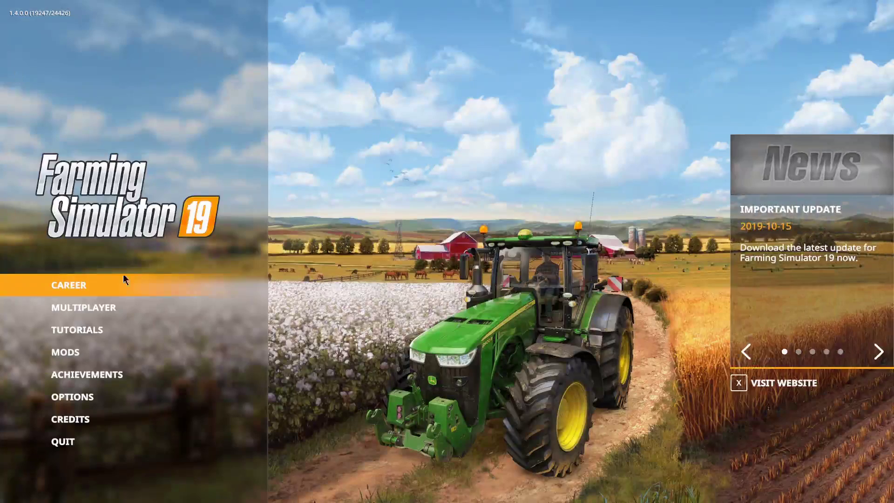
left_click(108, 298)
double_click(369, 305)
left_click(315, 359)
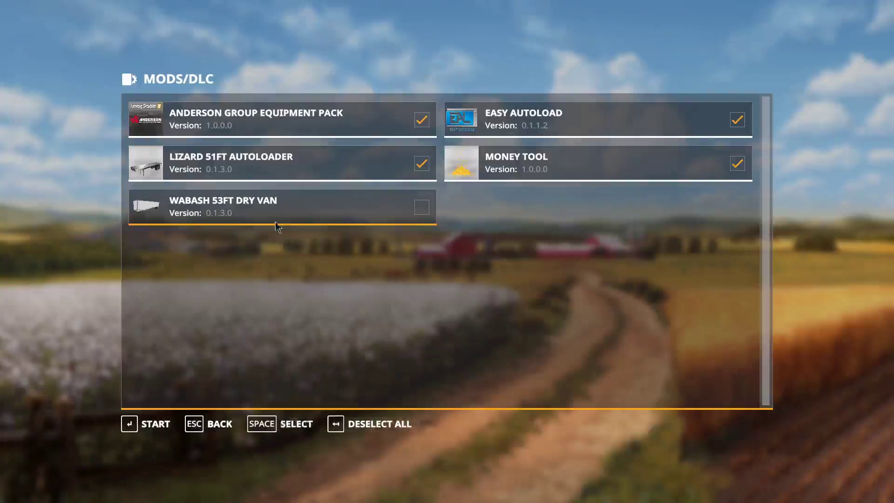
left_click(138, 427)
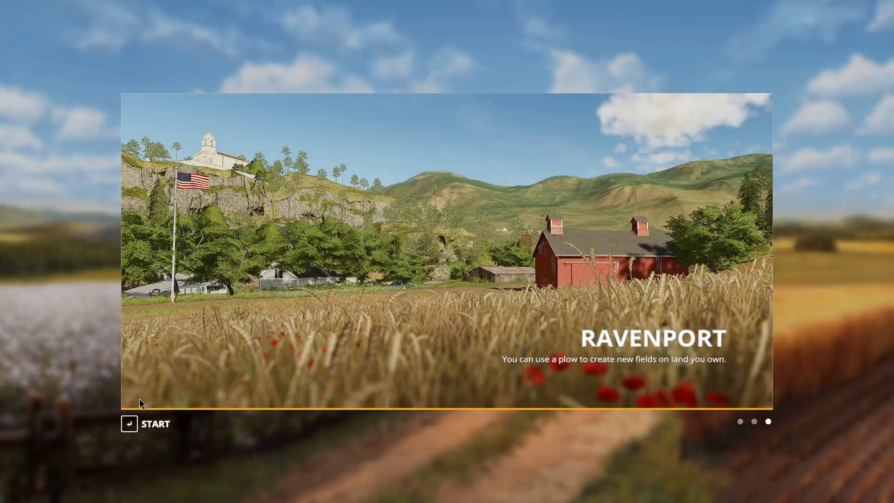
left_click(133, 423)
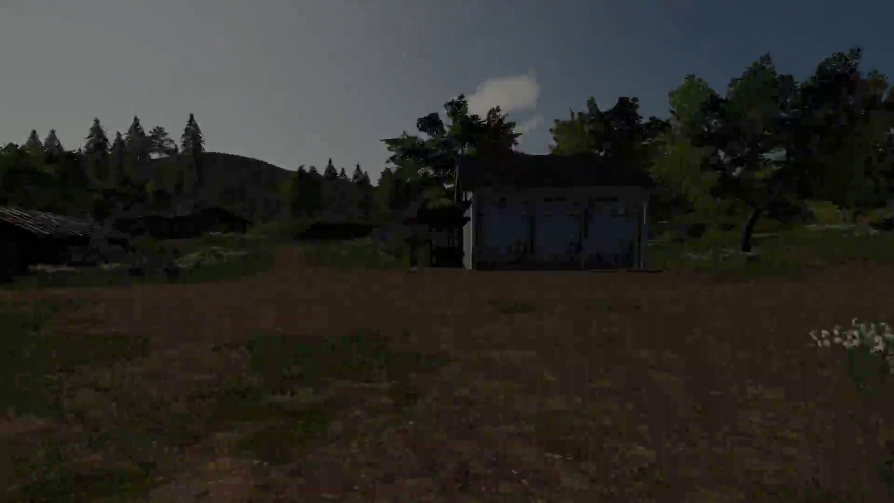
- Buy a Wabash 53ft Dry Van from the Low Loaders category of the shop's tools
key("p")
left_click(424, 29)
scroll(562, 266, "down", 3)
left_click(562, 265)
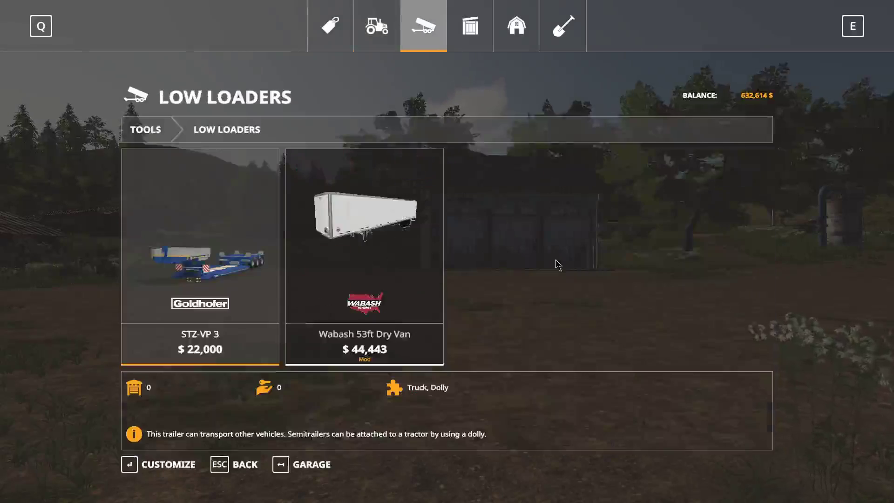
left_click(396, 303)
left_click(150, 466)
left_click(327, 323)
left_click(327, 321)
- Buy a second Wabash 53ft Dry Van and leave the shop
left_click(262, 360)
left_click(152, 466)
left_click(316, 322)
left_click(316, 322)
key("Escape")
key("Escape")
key("Escape")
- Switch to the red Lizard Roadrunner truck and maneuver it into attaching position at the front of a Wabash 53ft Dry Van
key("Tab")
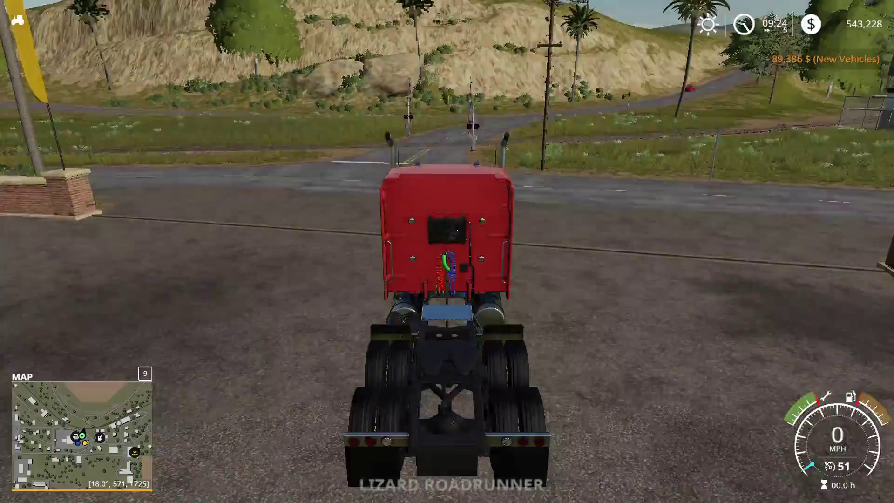
key("c")
key("w")
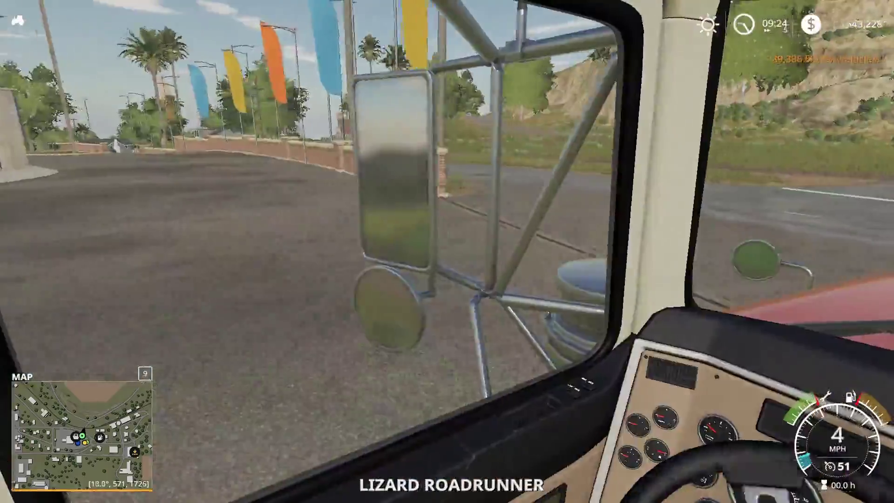
key("c")
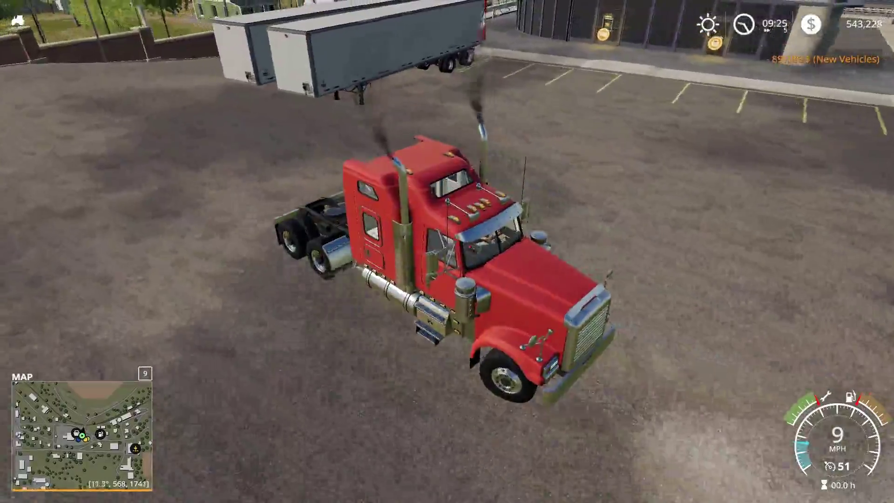
key("a")
key("w")
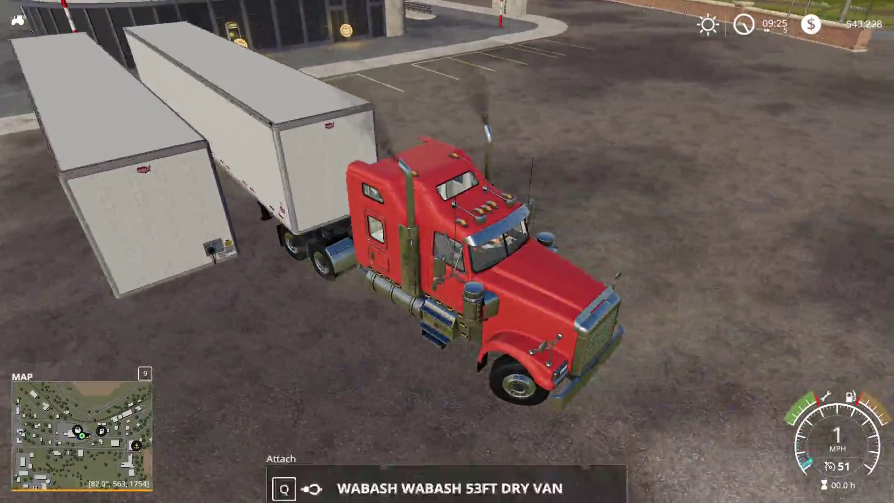